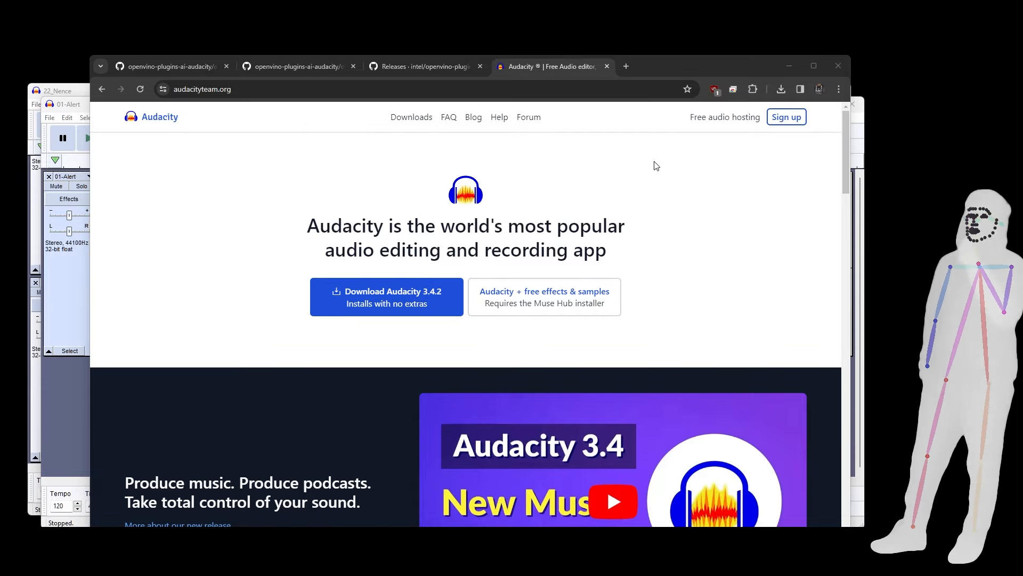
Look over the OpenVINO Music Style Remix README, and bring up the plugin's GitHub releases page
click(170, 66)
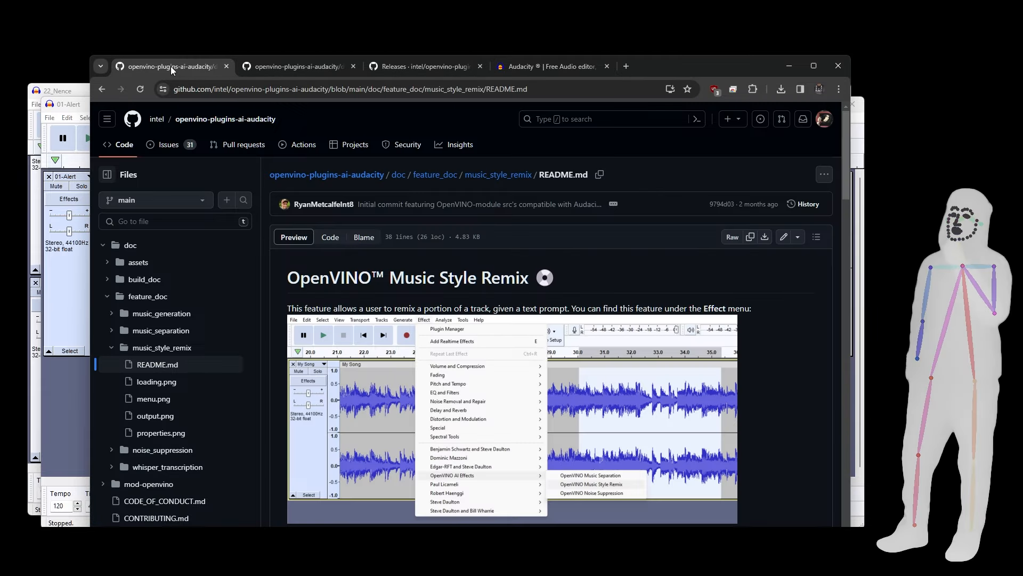
scroll(530, 210, down, 2)
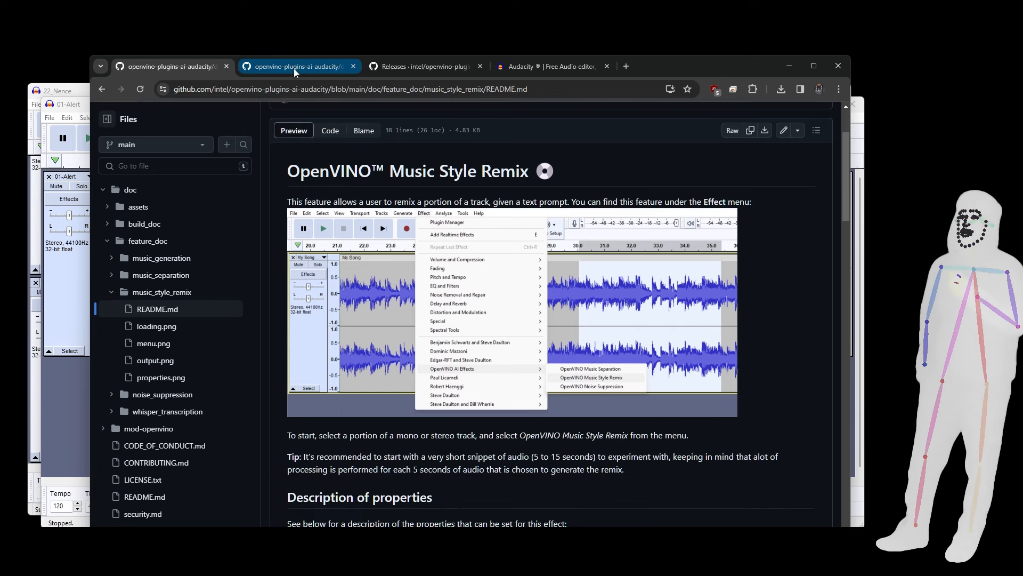
click(294, 70)
click(424, 66)
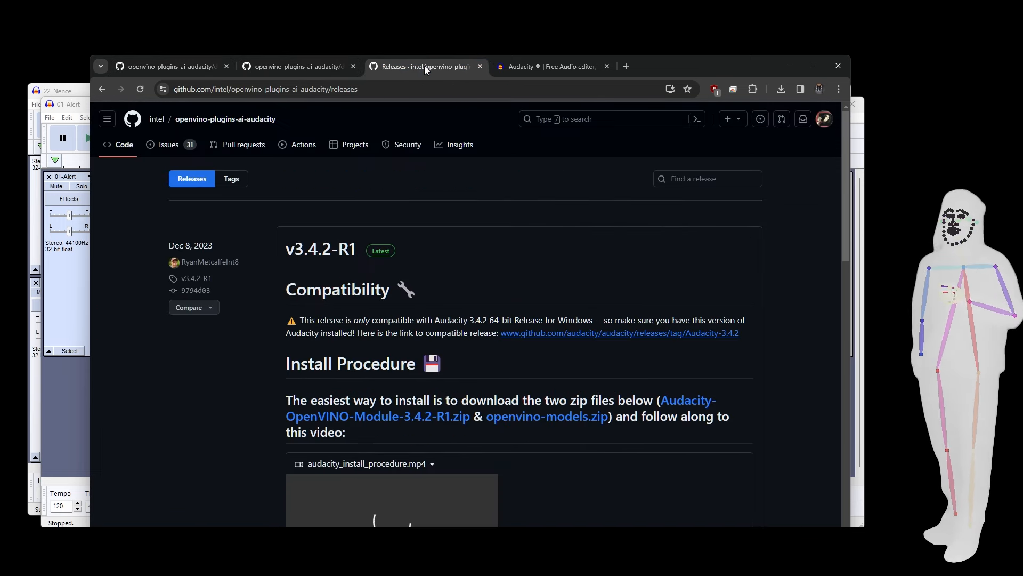
Play the audacity_install_procedure.mp4 video in the Install Procedure section of the v3.4.2-R1 release
scroll(739, 344, down, 1)
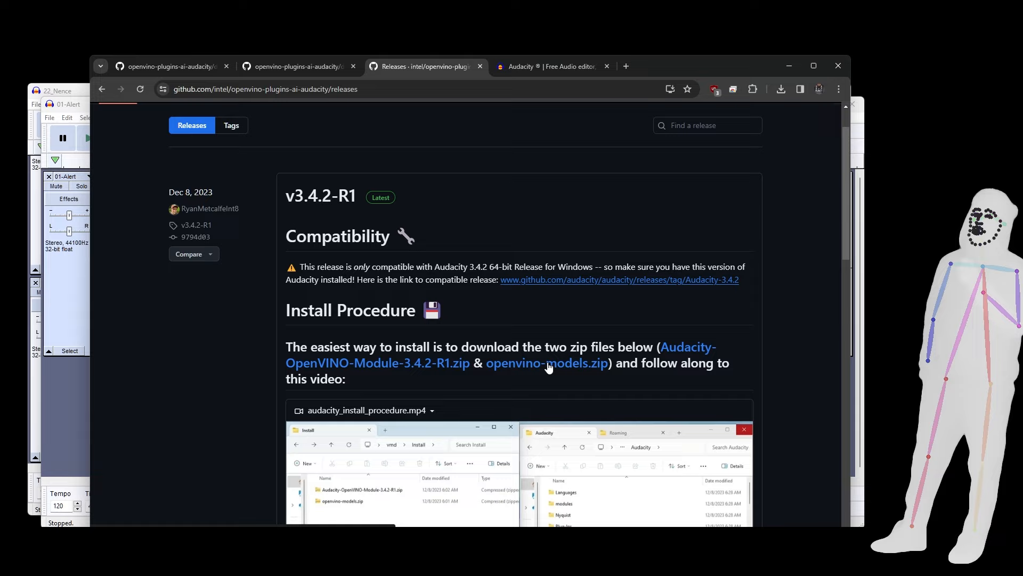
scroll(549, 368, down, 4)
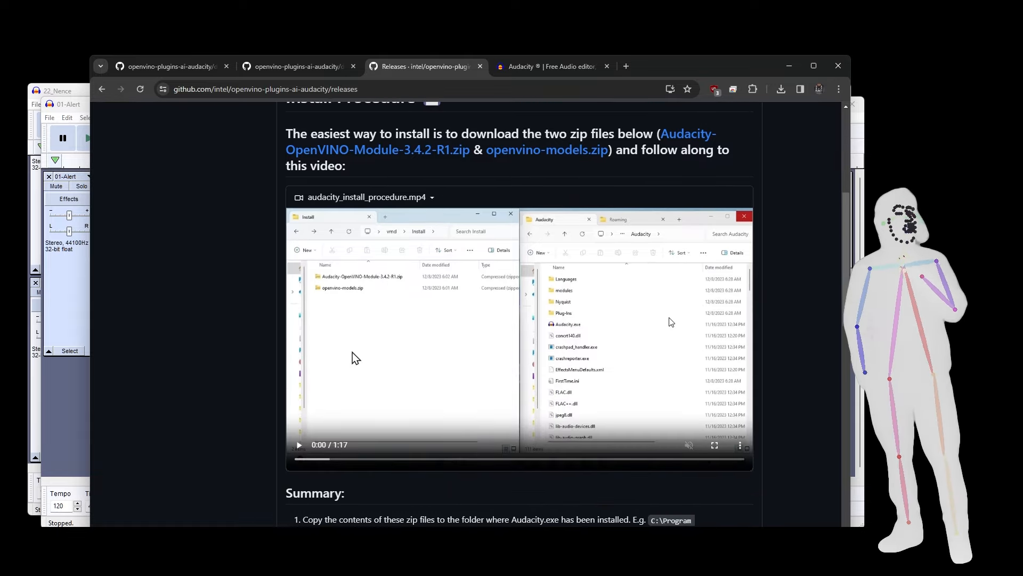
click(298, 444)
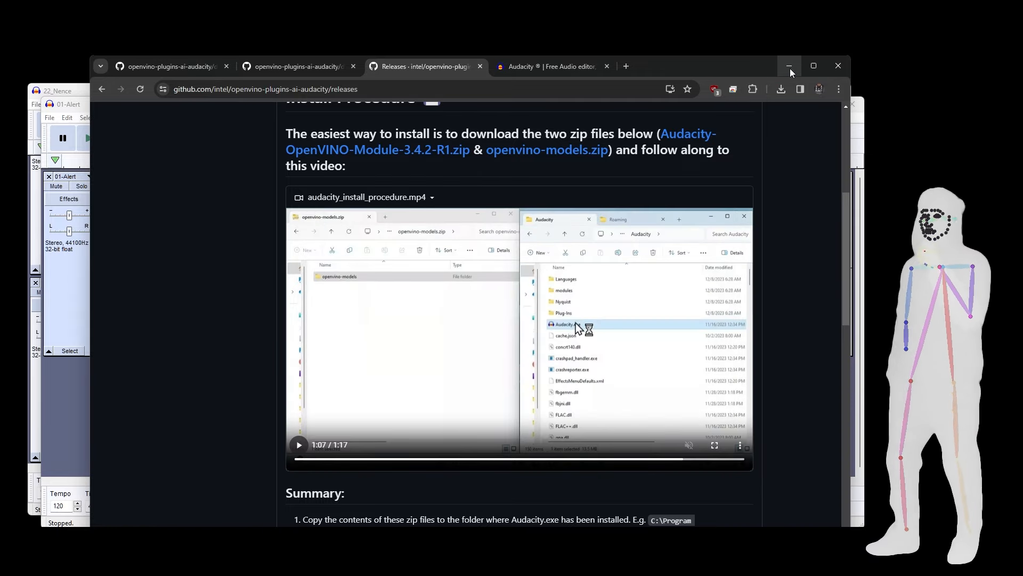
Switch to the 01-Alert project in Audacity and listen to the beginning of its track
click(789, 66)
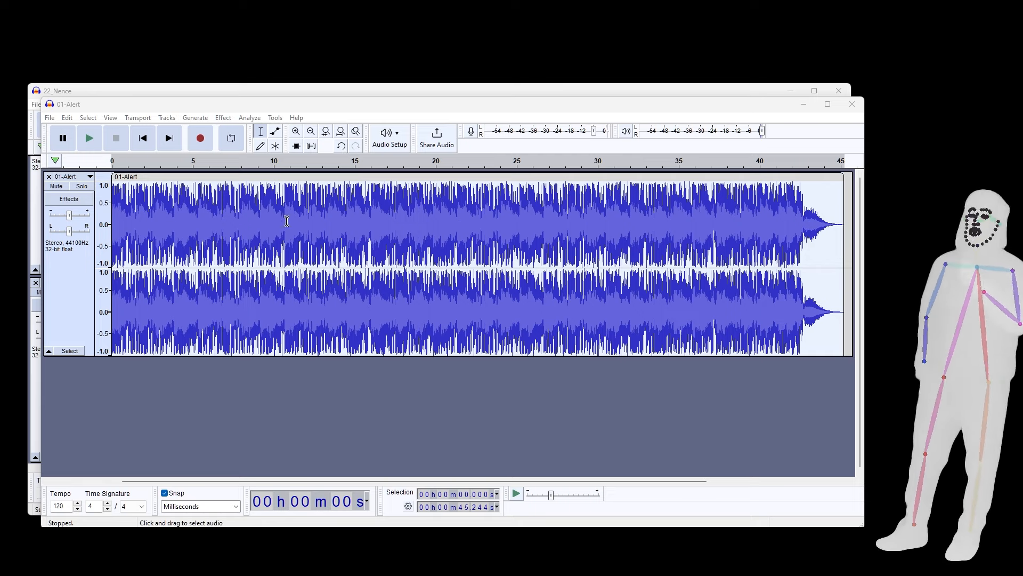
click(85, 139)
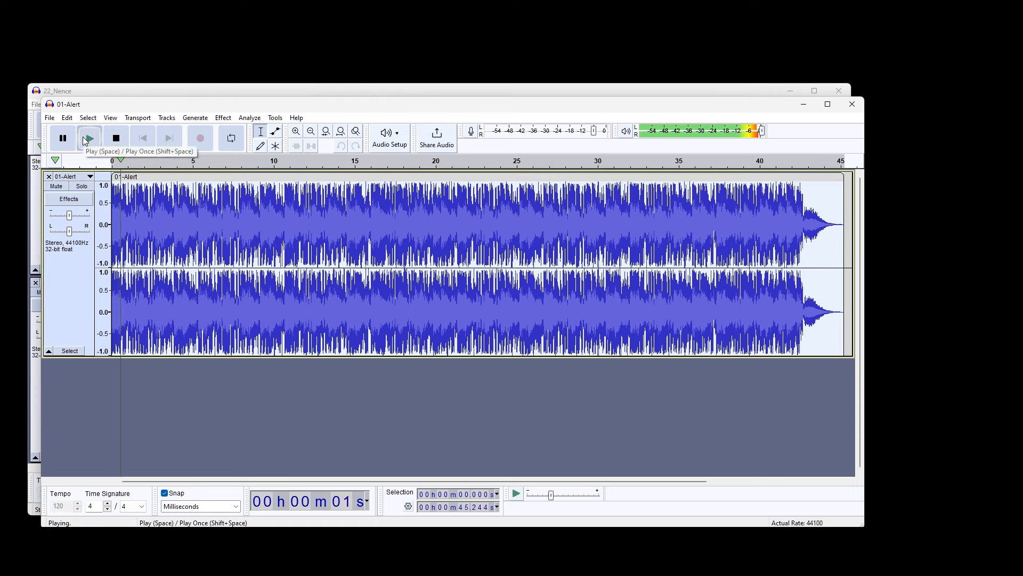
click(114, 140)
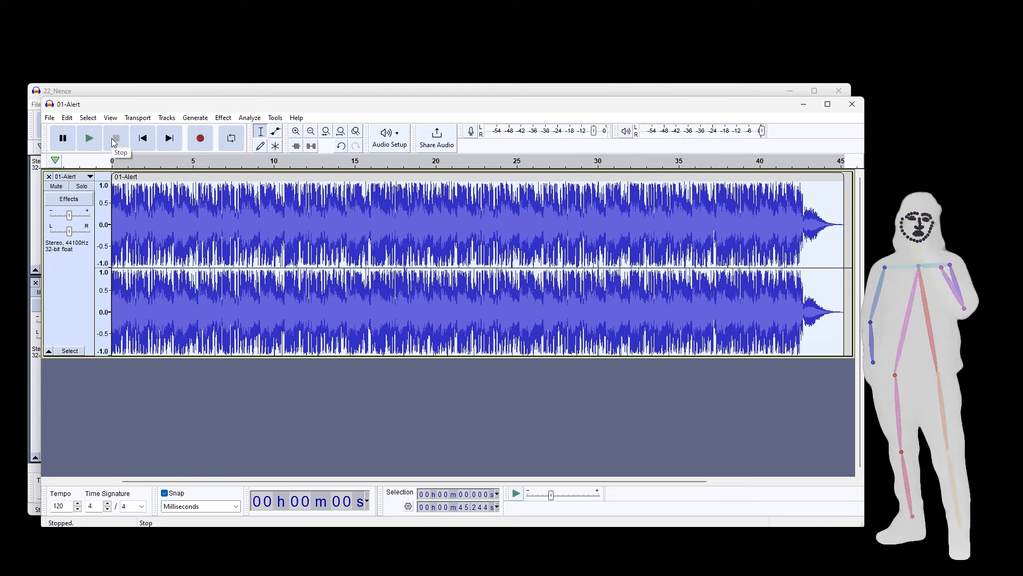
Apply OpenVINO Music Separation to the entire 01-Alert track in (4 Stem) Drums, Bass, Vocals, Others mode with GPU inference
click(214, 240)
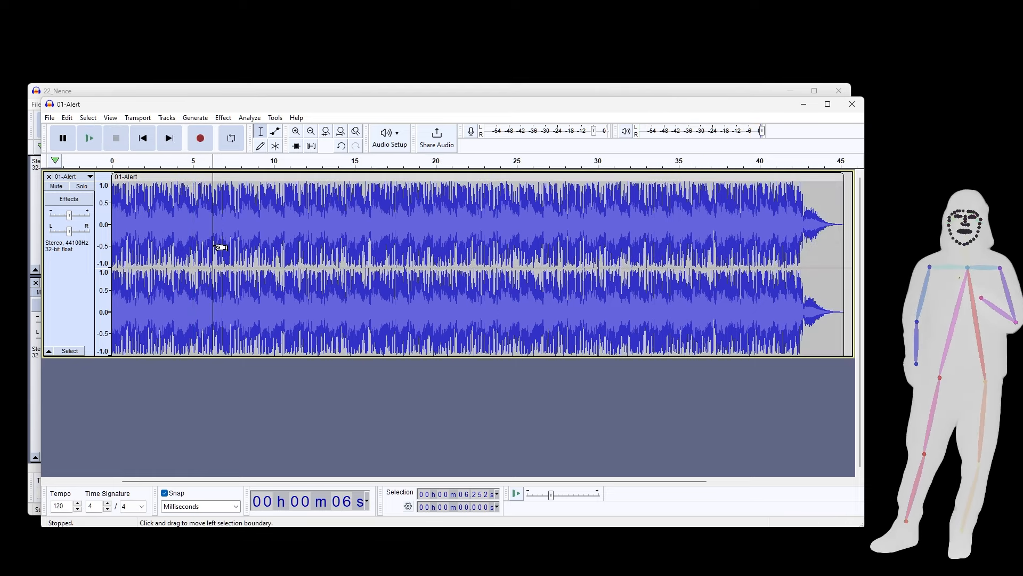
key(ctrl+a)
click(219, 119)
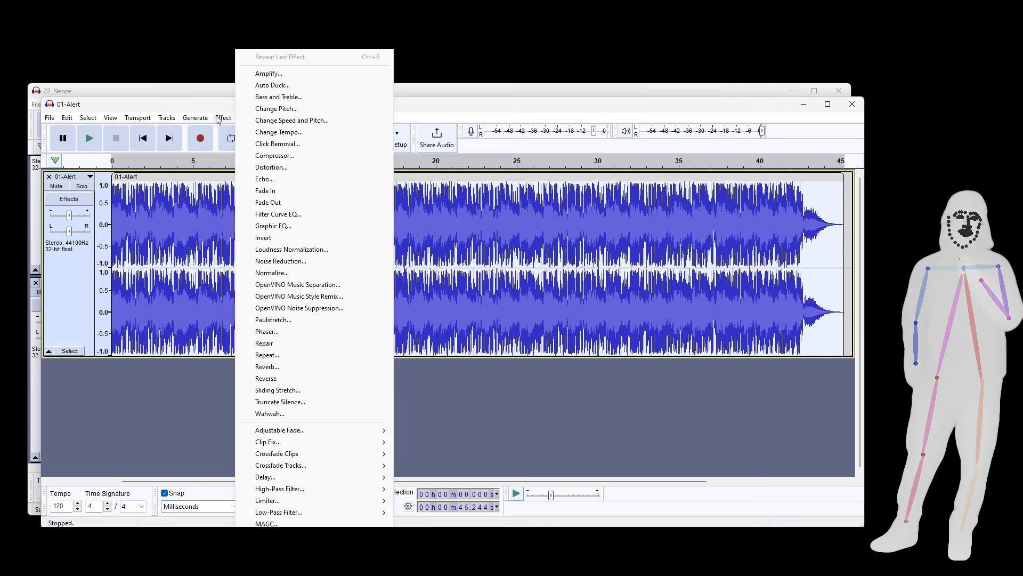
click(308, 285)
click(463, 313)
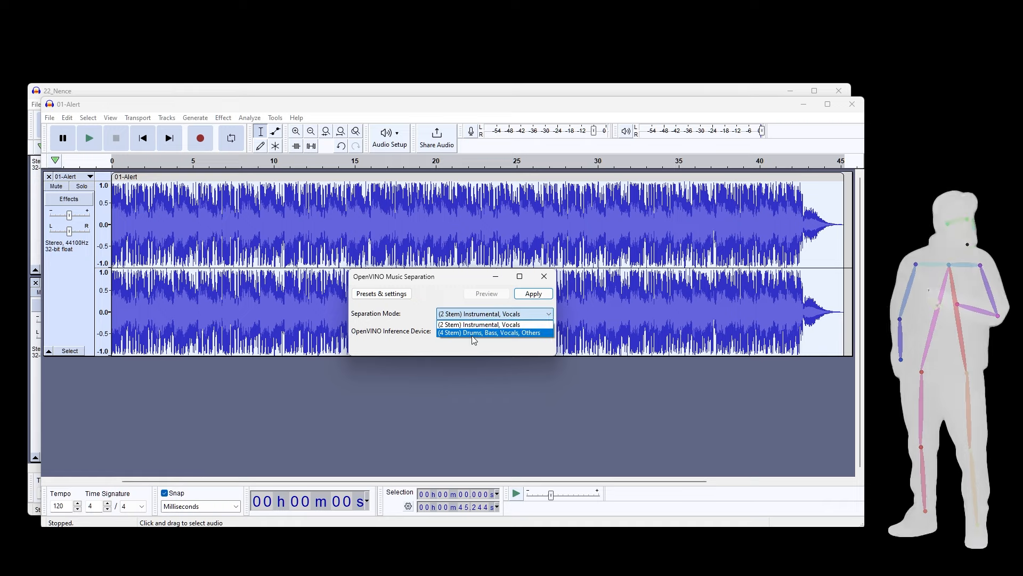
click(482, 333)
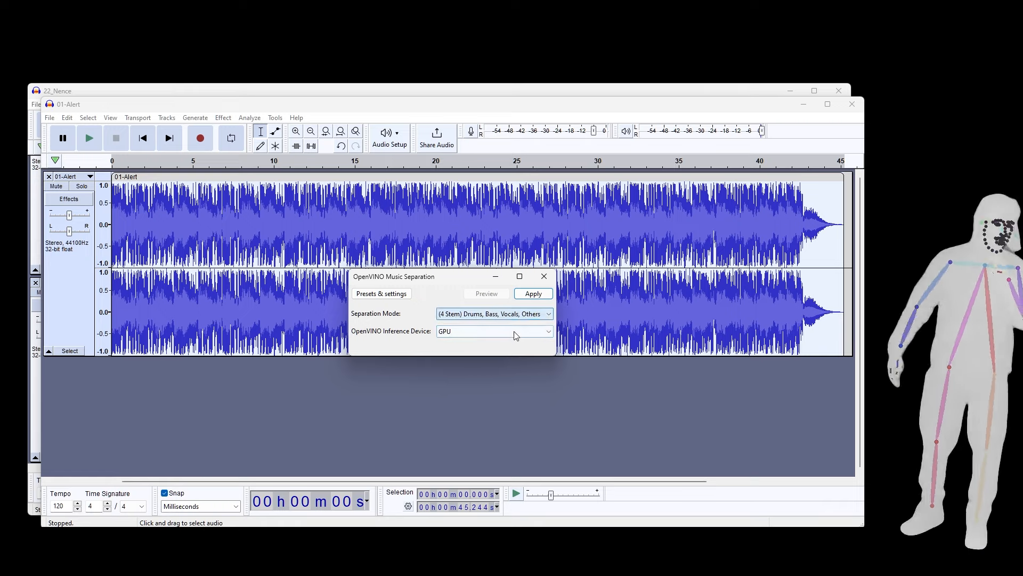
click(530, 299)
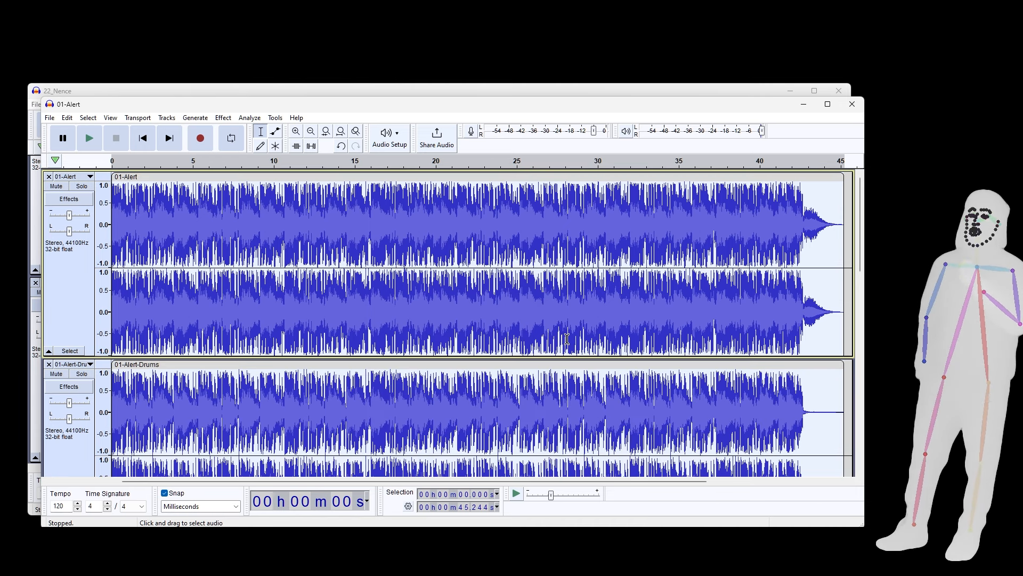
Solo the 01-Alert-Drums stem and listen to its first few seconds
scroll(682, 287, down, 3)
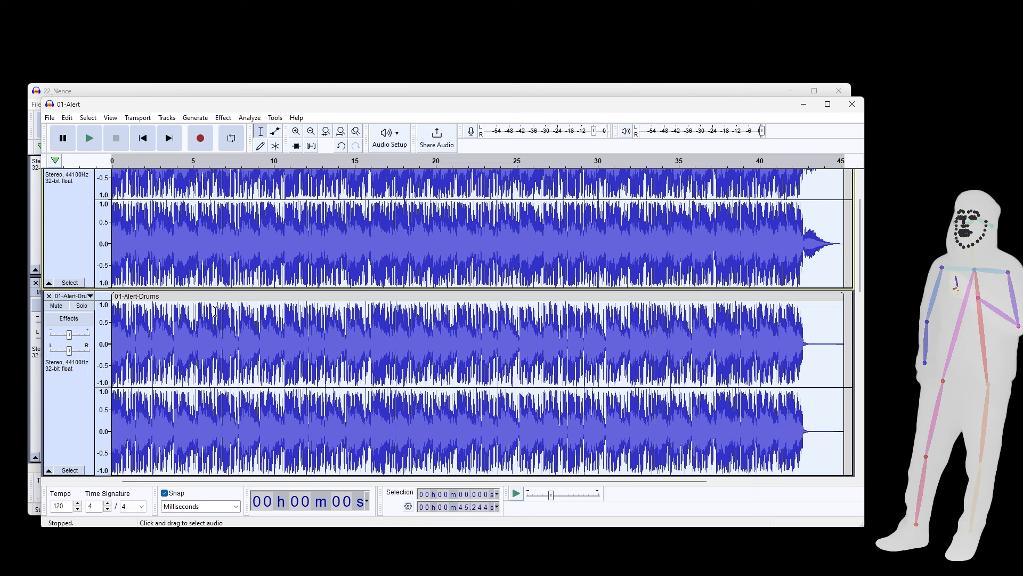
click(81, 306)
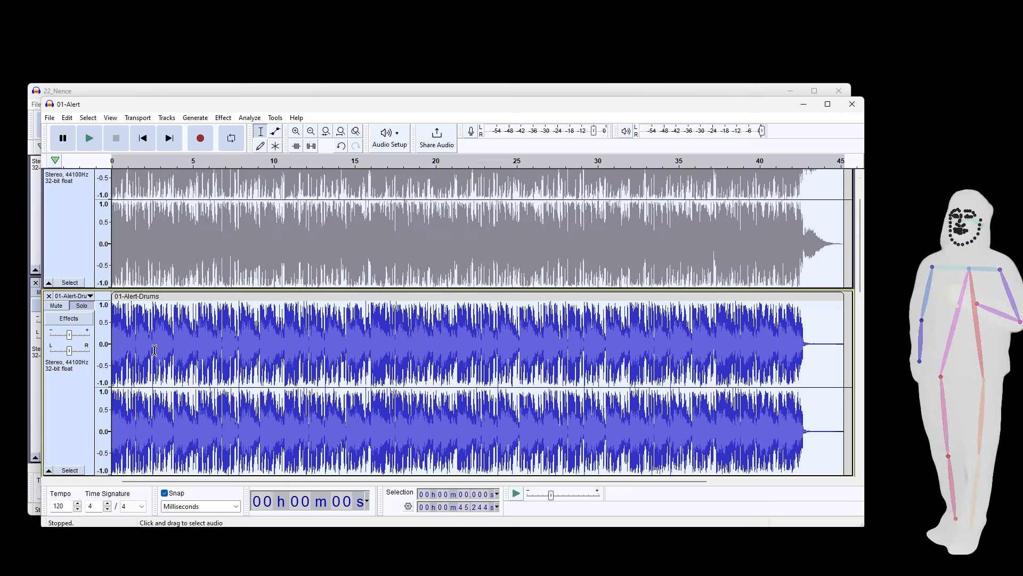
key(space)
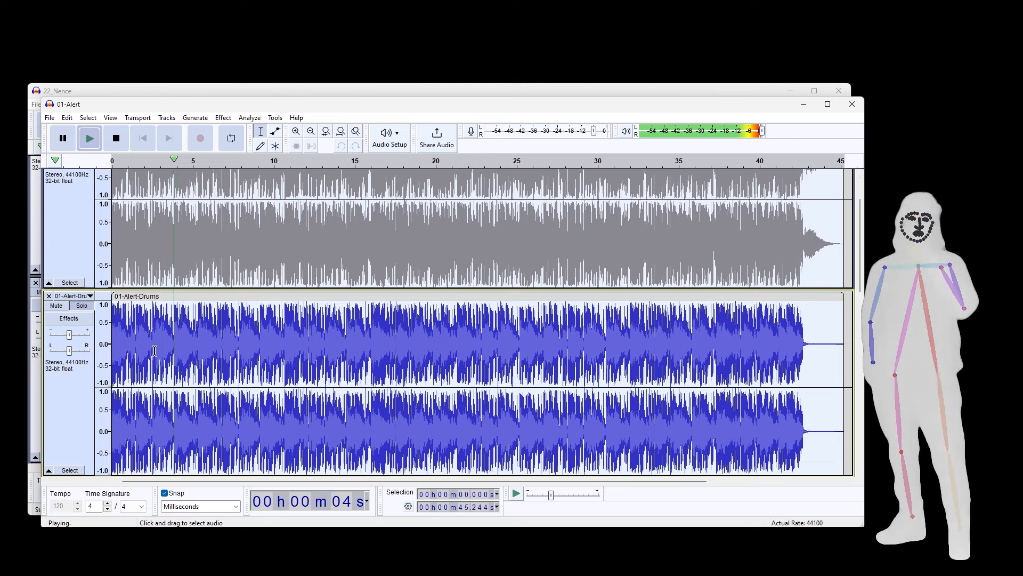
key(space)
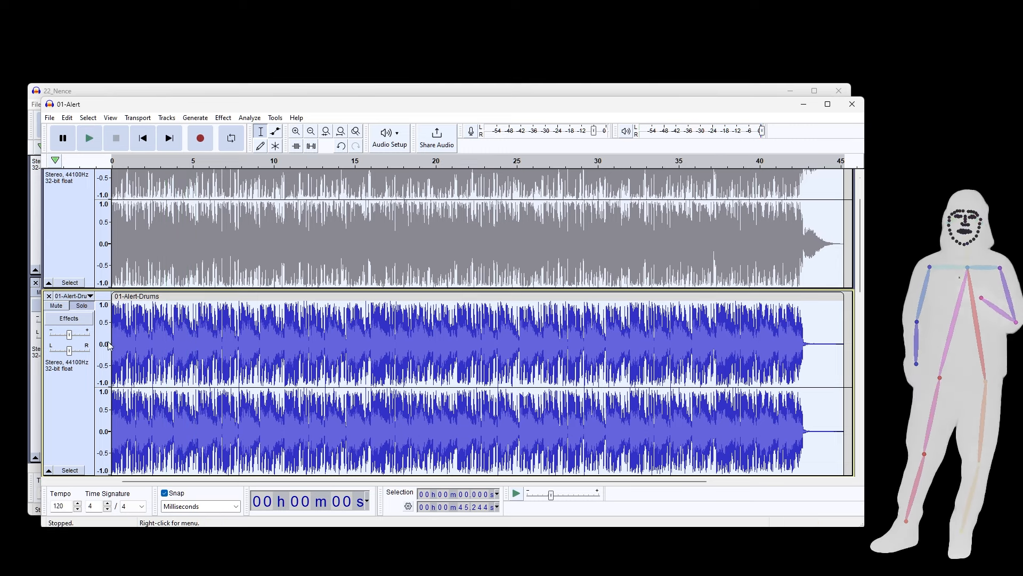
Solo the 01-Alert-Bass stem and listen to its opening seconds
scroll(74, 399, down, 5)
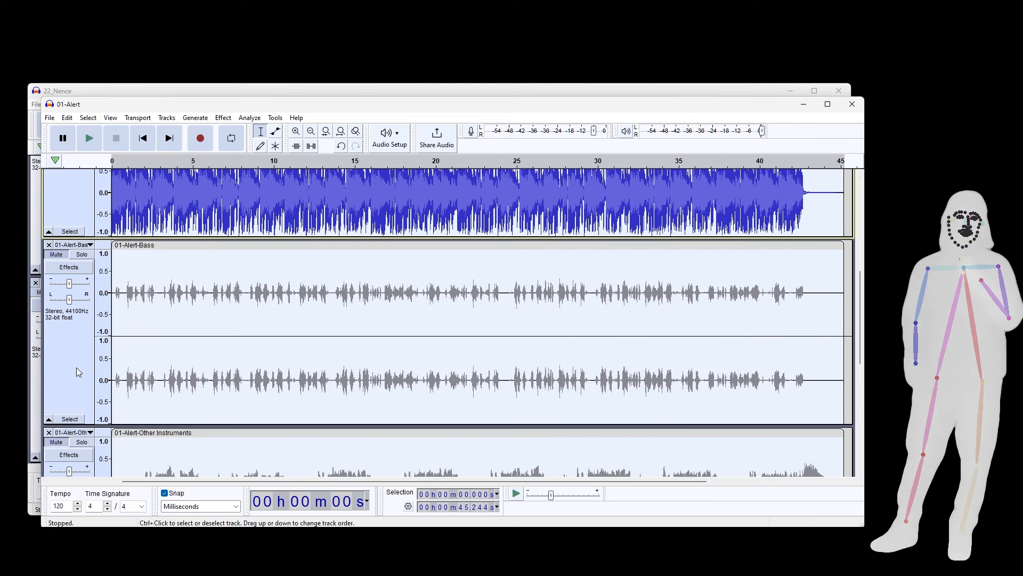
click(81, 254)
key(space)
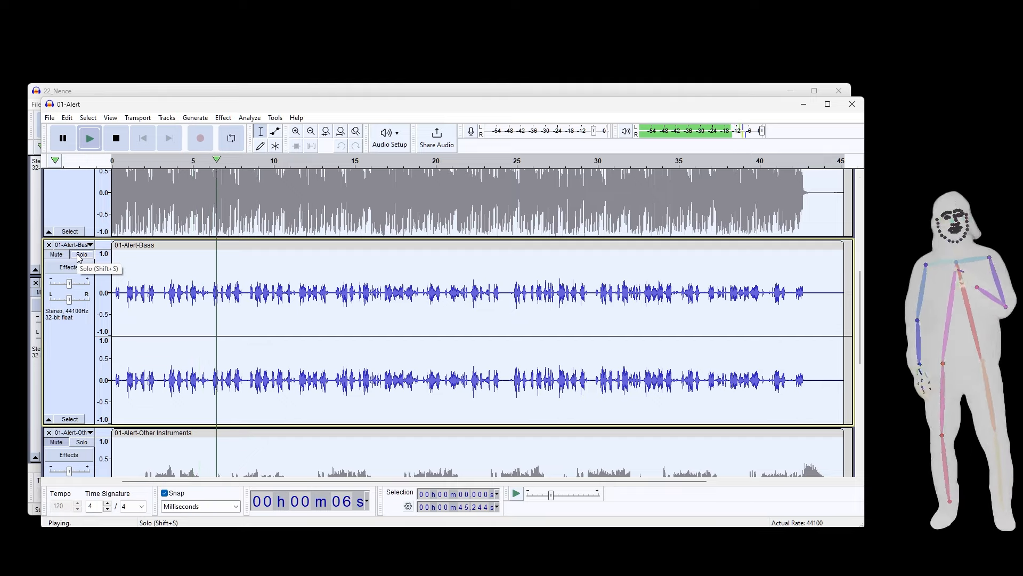
key(space)
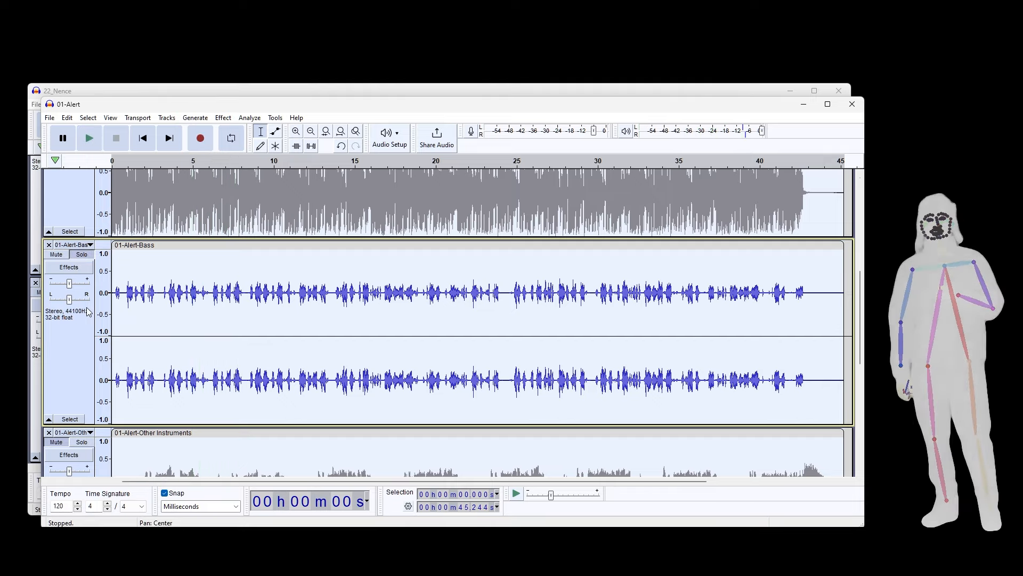
Solo the 01-Alert-Other Instruments stem and listen to its beginning
scroll(89, 319, down, 2)
scroll(89, 355, up, 2)
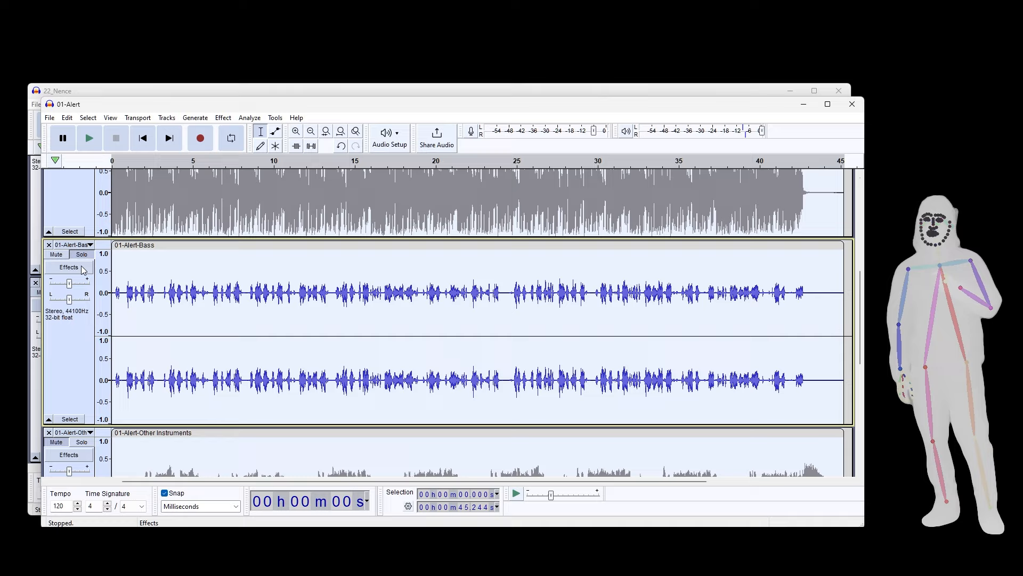
scroll(84, 352, down, 8)
click(84, 364)
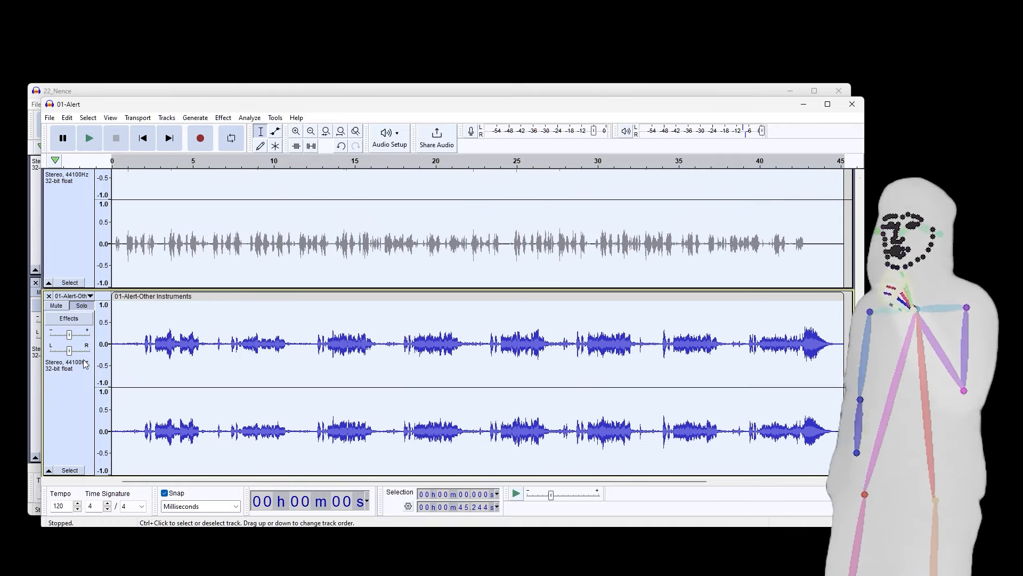
key(space)
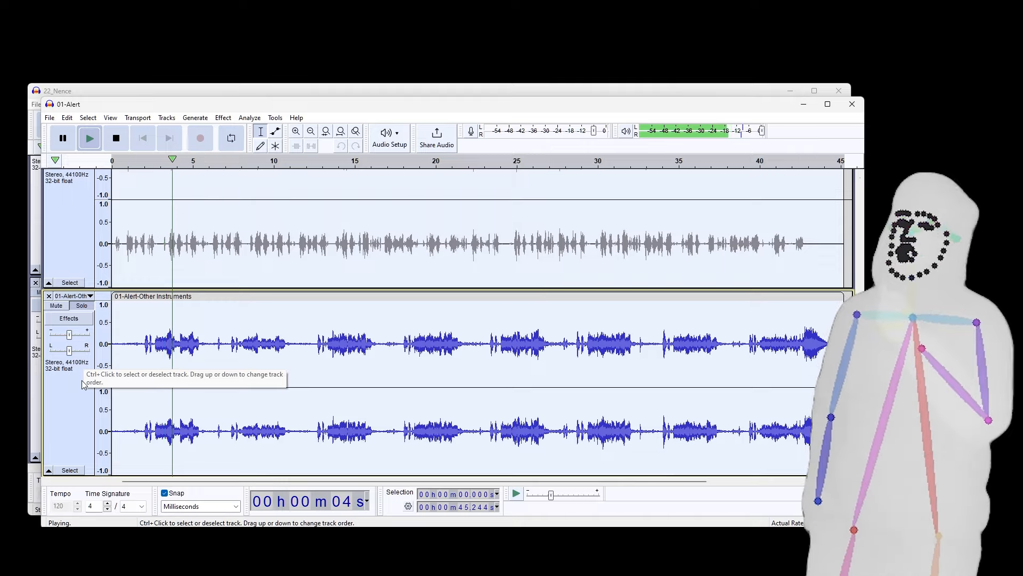
key(space)
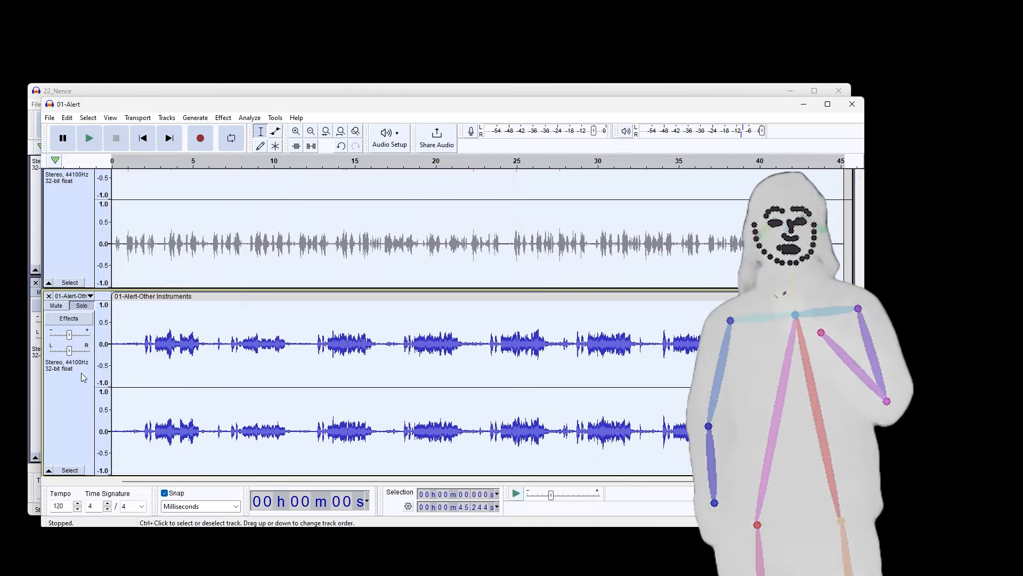
Solo the 01-Alert-Vocals stem and listen to the section from just after the 20-second mark
scroll(82, 374, down, 4)
scroll(82, 374, up, 1)
scroll(82, 374, down, 1)
scroll(82, 374, down, 2)
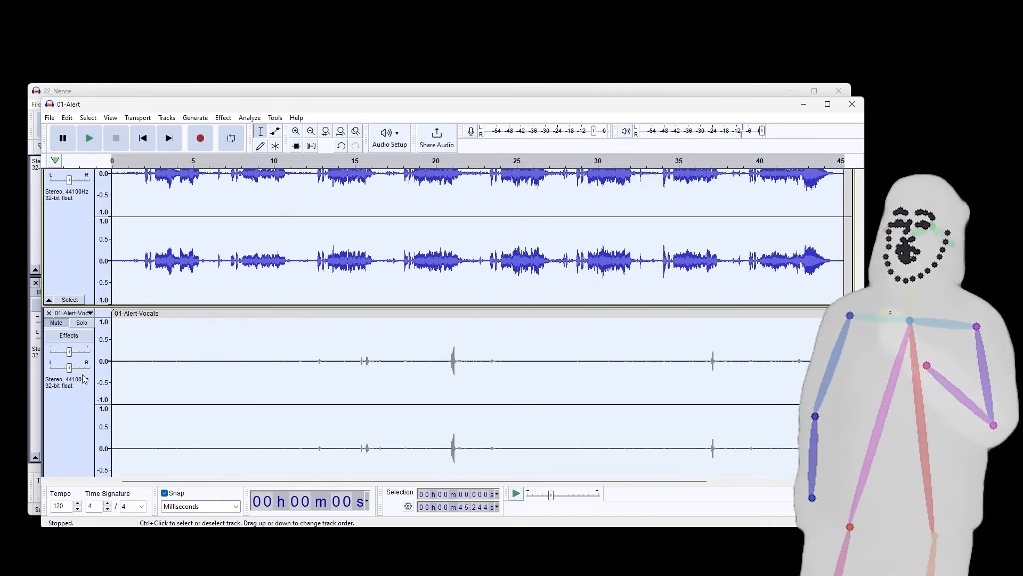
click(82, 289)
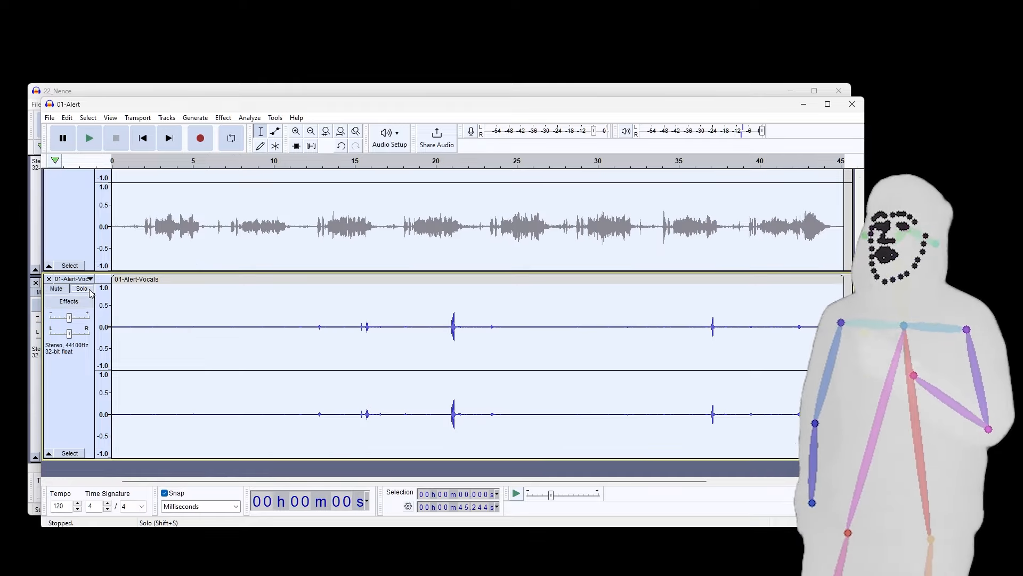
click(441, 163)
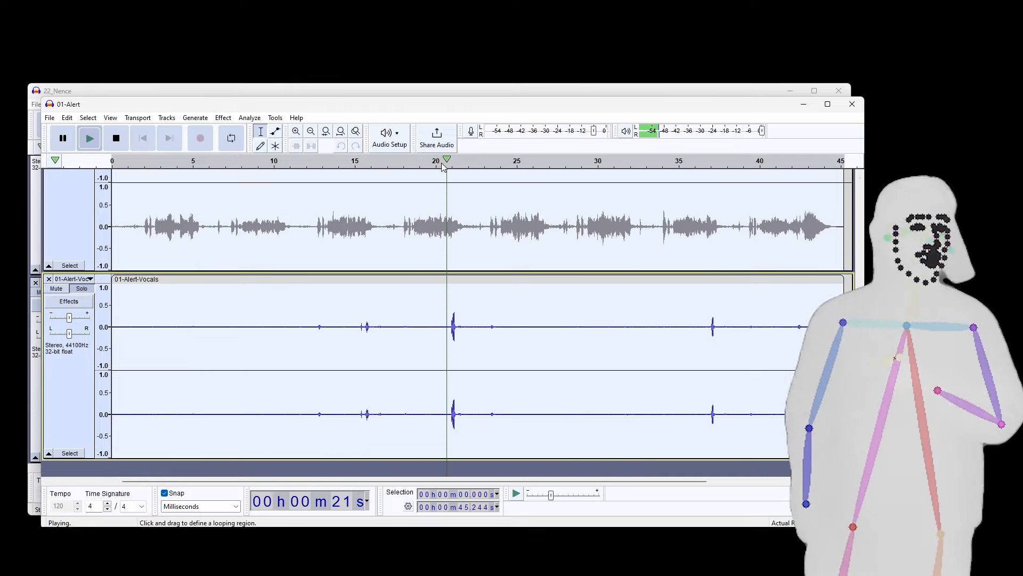
key(space)
key(space)
click(441, 164)
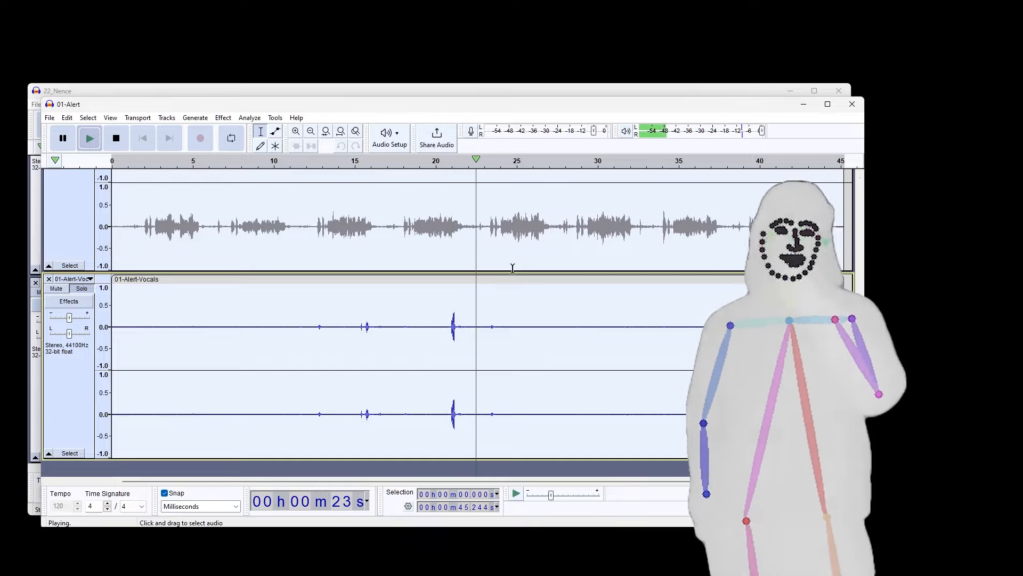
key(space)
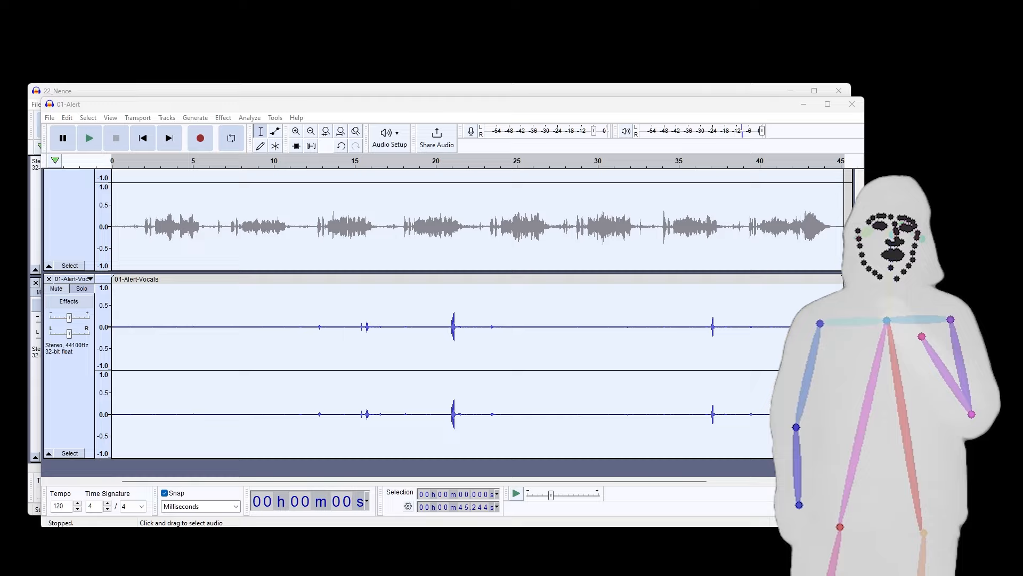
Solo the original 01-Alert track above the stems and select its audio over the full length
scroll(415, 320, down, 10)
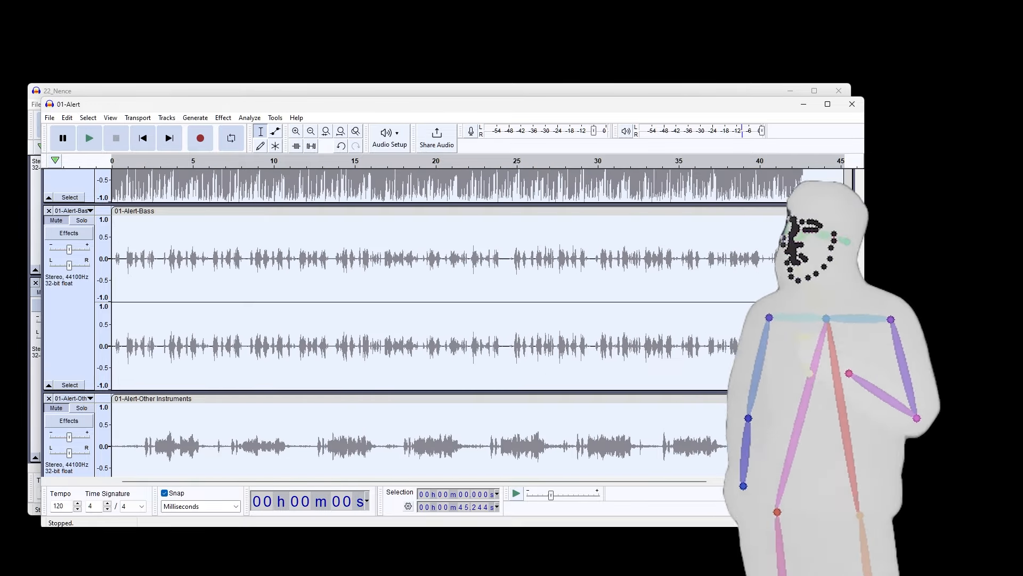
scroll(416, 320, up, 1)
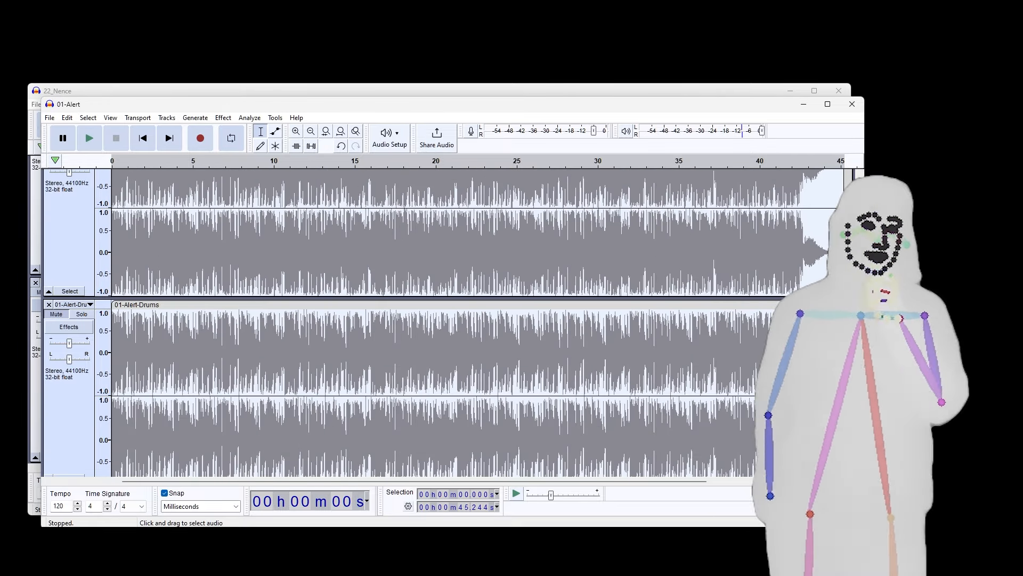
scroll(415, 320, up, 2)
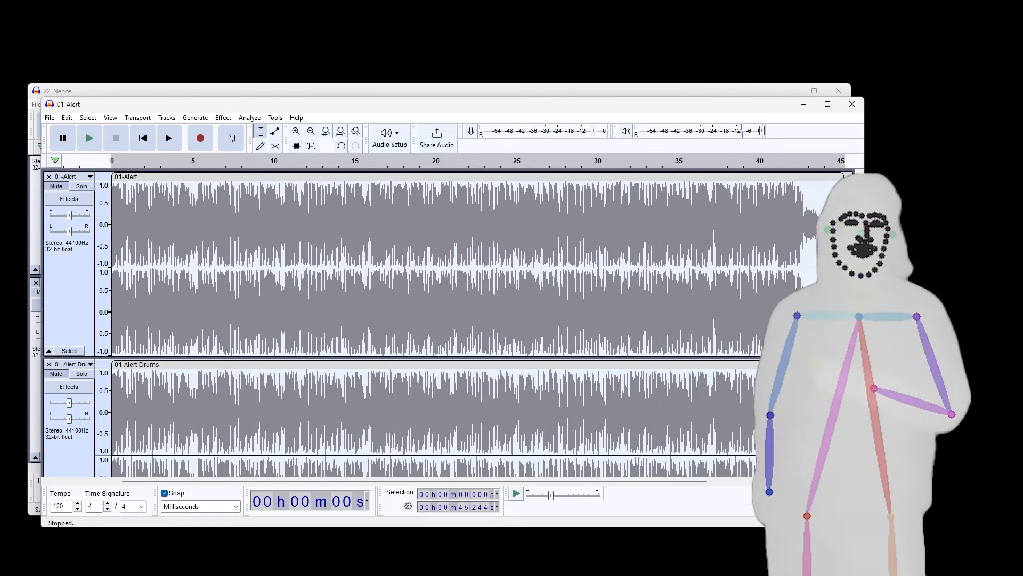
click(79, 189)
double_click(172, 223)
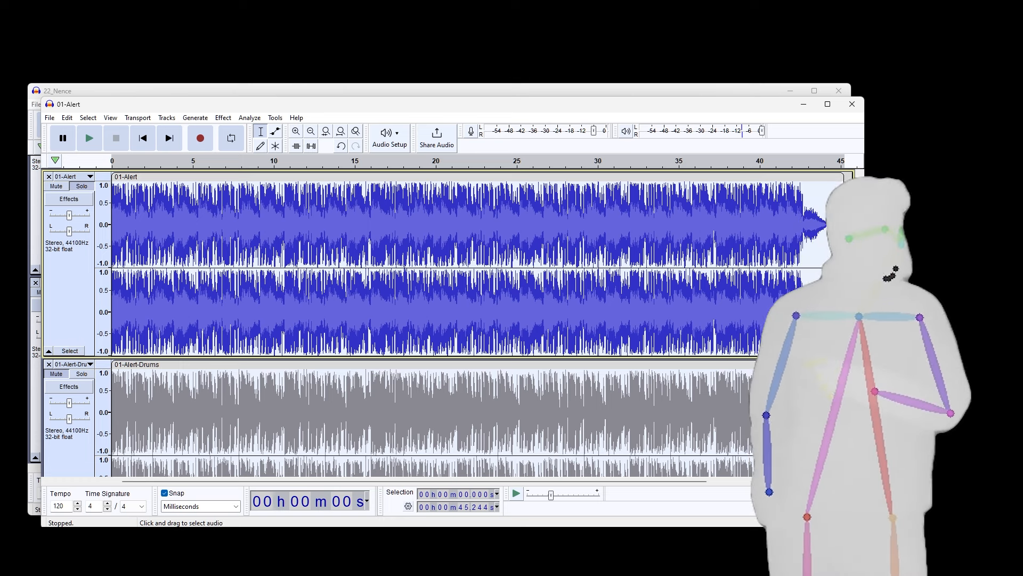
drag(849, 265, 101, 263)
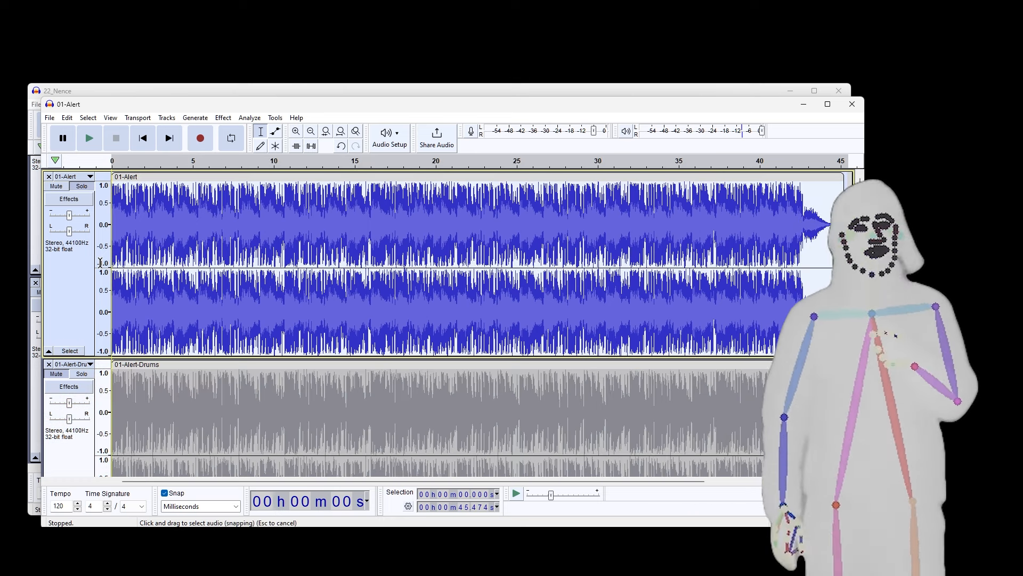
Run OpenVINO Music Style Remix on the selected 01-Alert audio with the prompt "funk piano", seed 69420 and strength 0.4
click(223, 117)
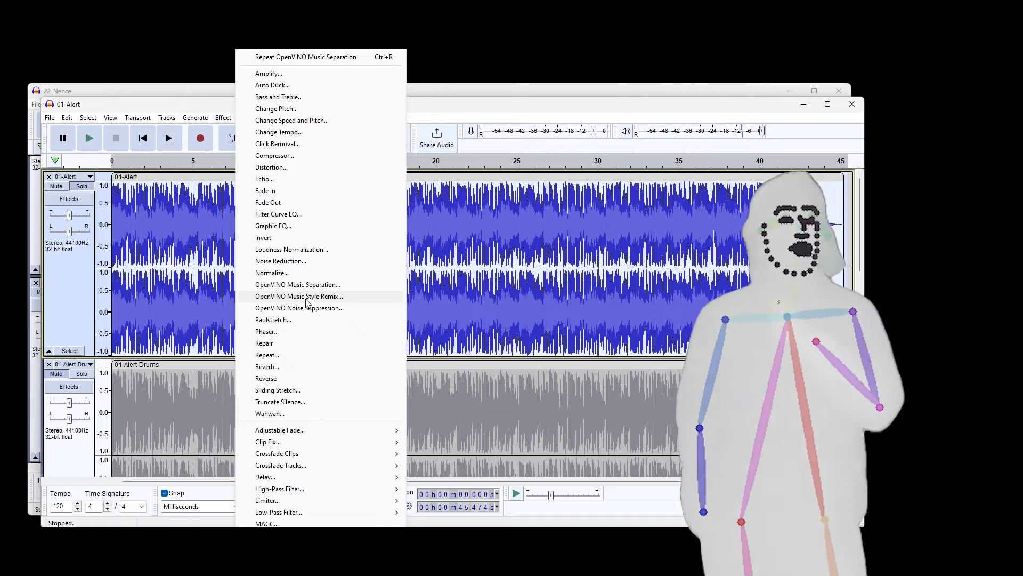
click(307, 296)
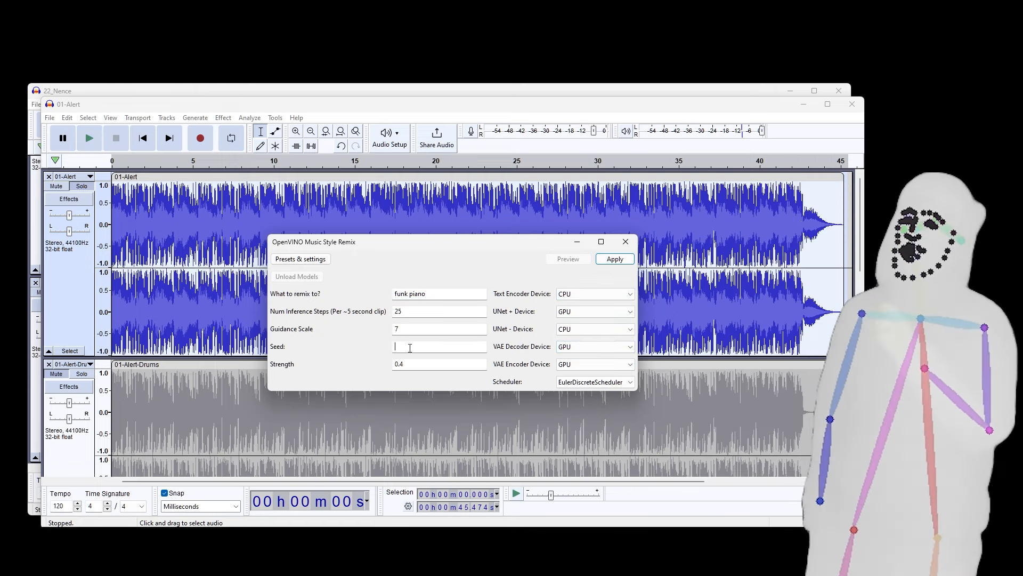
text(9420)
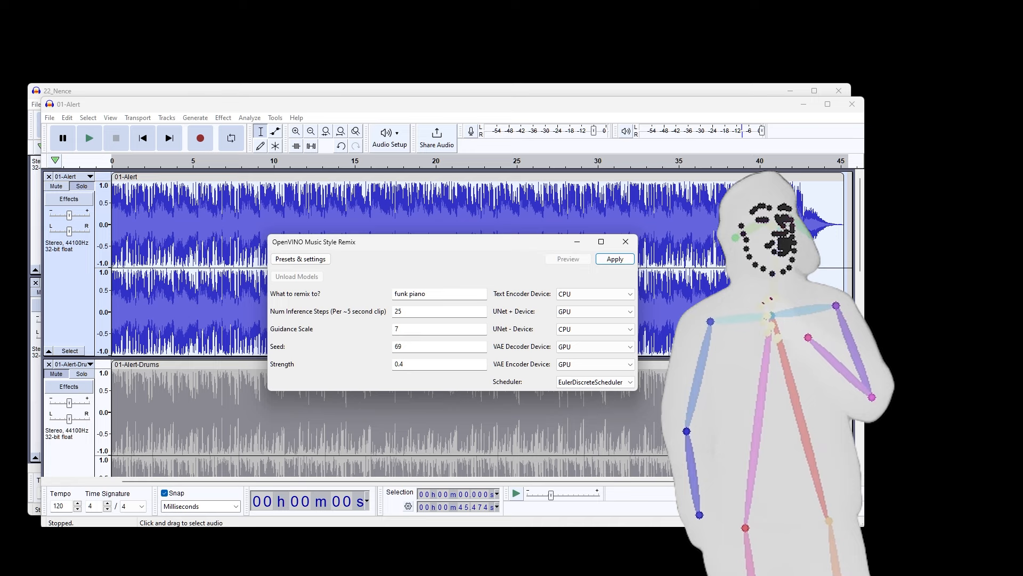
click(615, 259)
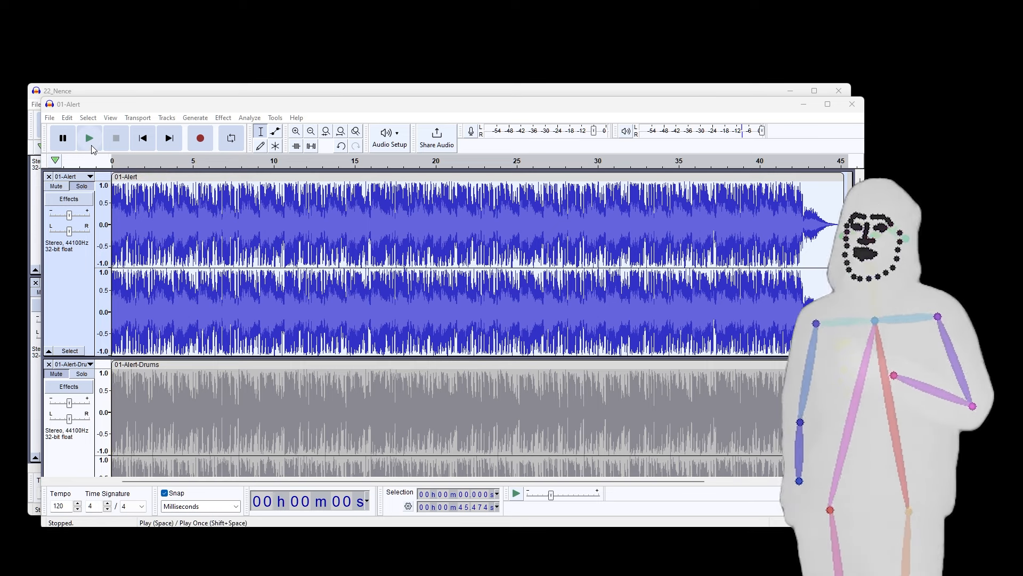
Listen briefly to the original 01-Alert track, and solo the funk piano remix to hear its opening and the section from about 25 seconds
click(91, 146)
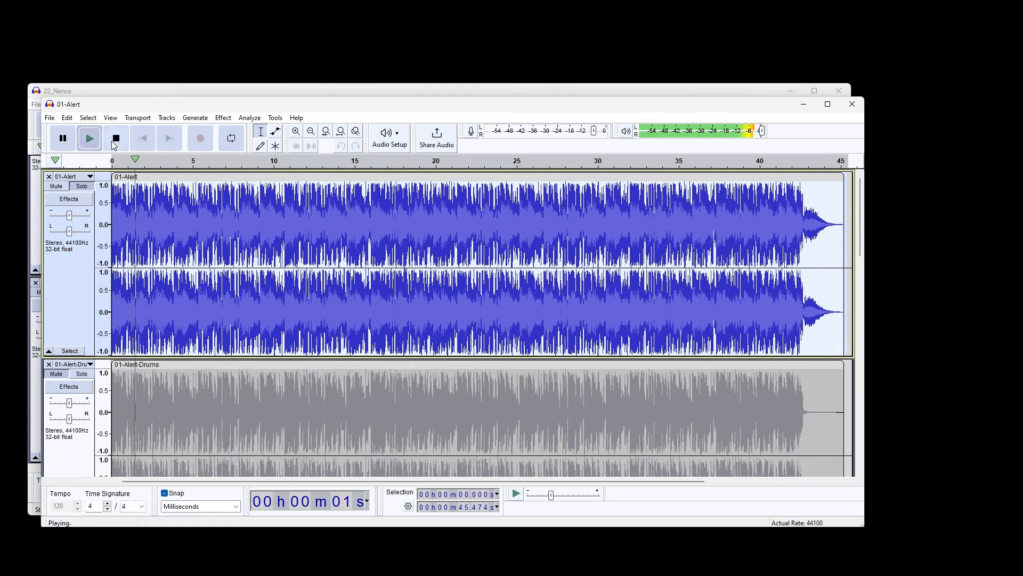
click(115, 140)
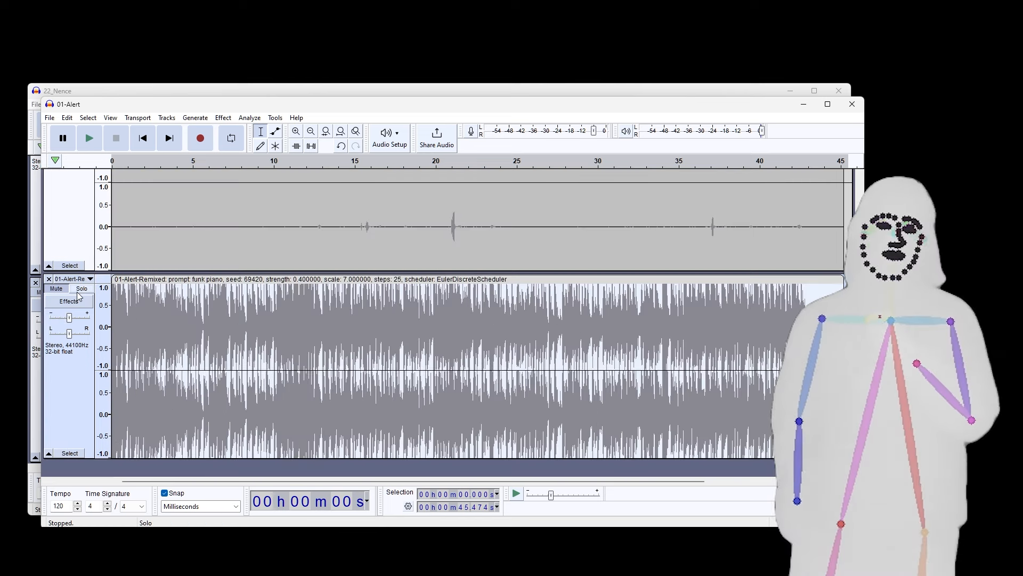
click(77, 292)
key(space)
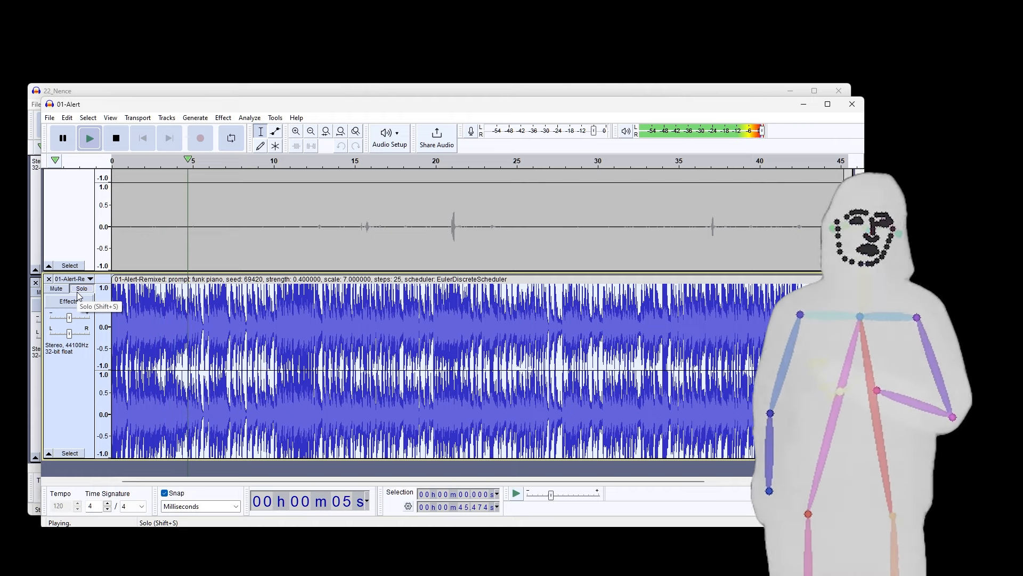
key(space)
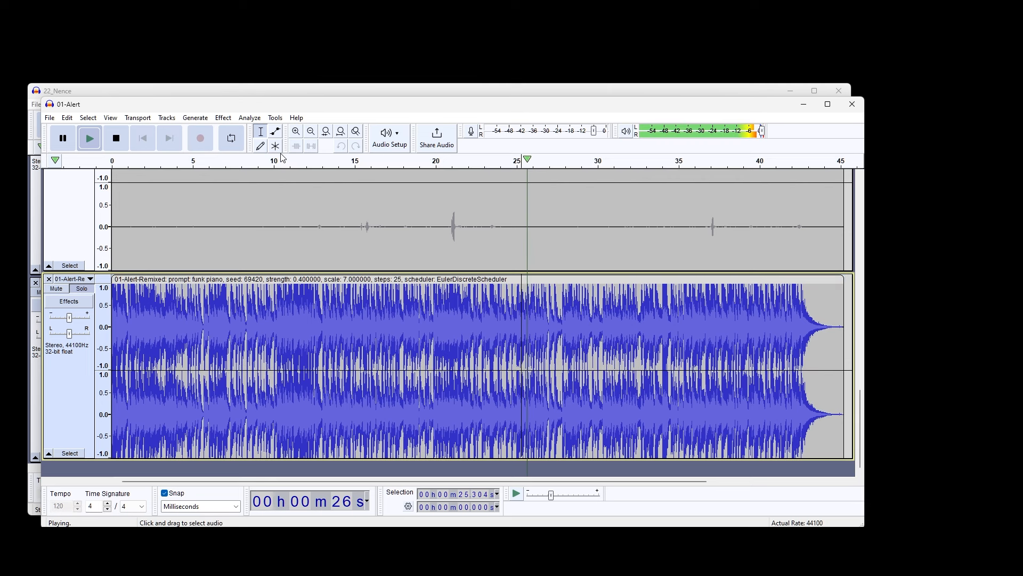
click(125, 148)
click(101, 162)
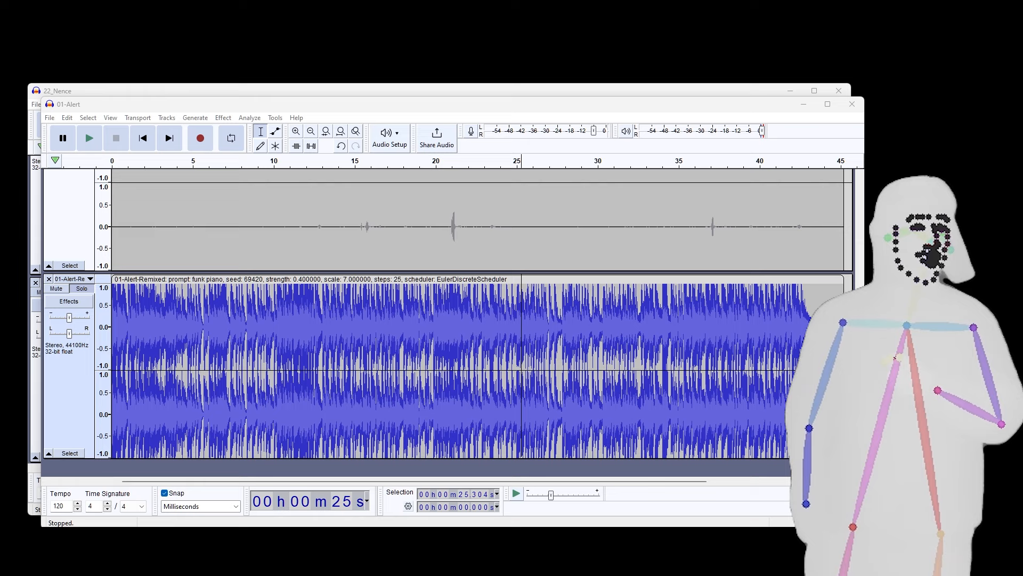
Lower the gain of the 01-Alert remixed track slightly and listen to it from about the 25-second mark
click(558, 106)
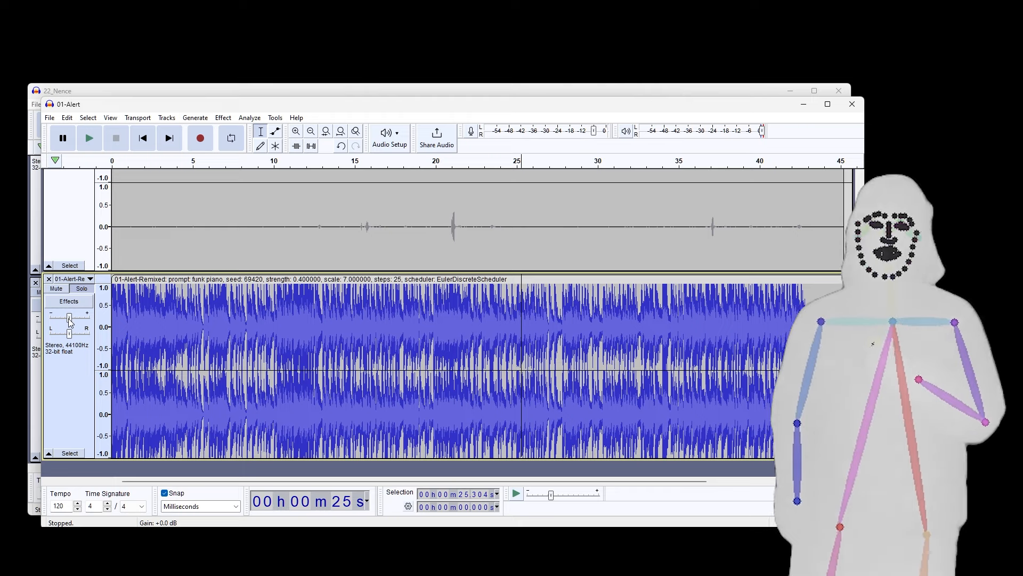
drag(70, 322, 63, 323)
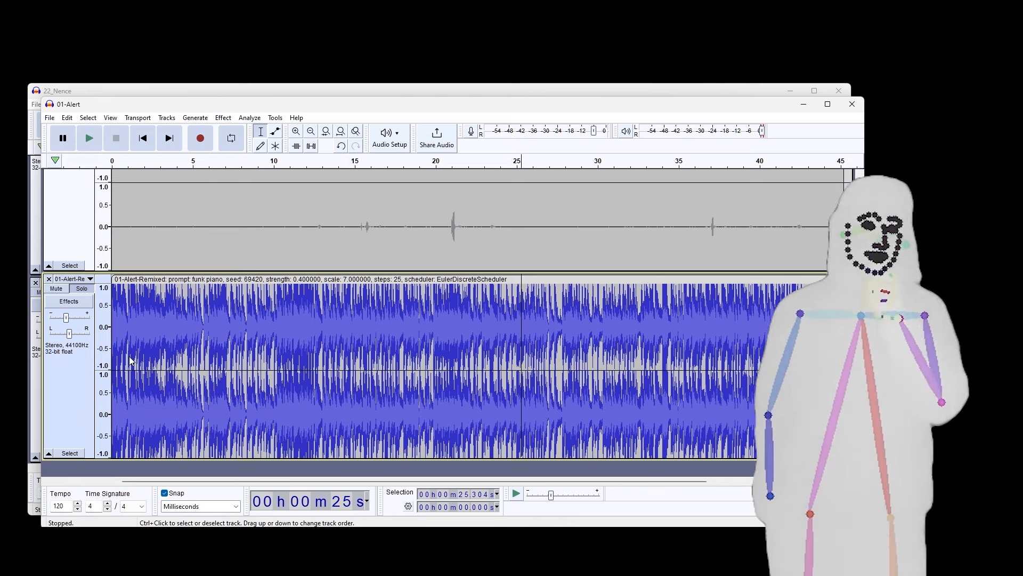
key(space)
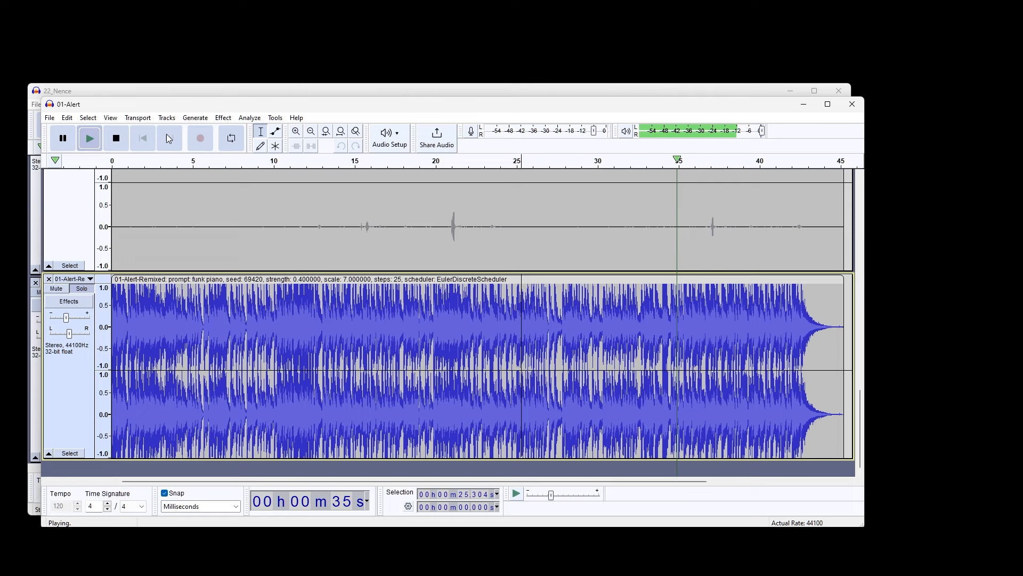
click(62, 139)
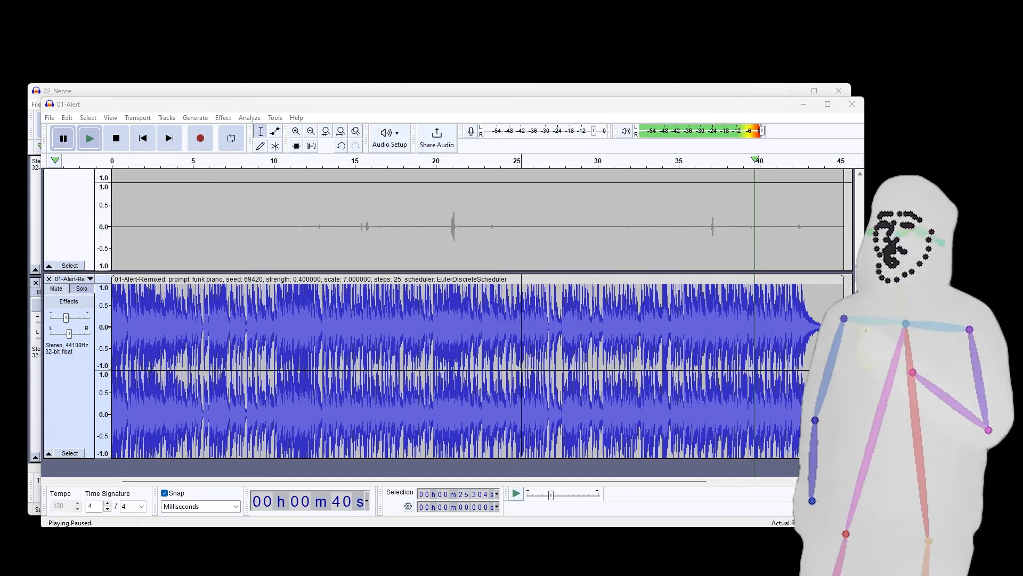
Mix the 01-Alert-Drums stem in with the funk piano remix at a slightly lowered gain and play both together
scroll(442, 320, up, 5)
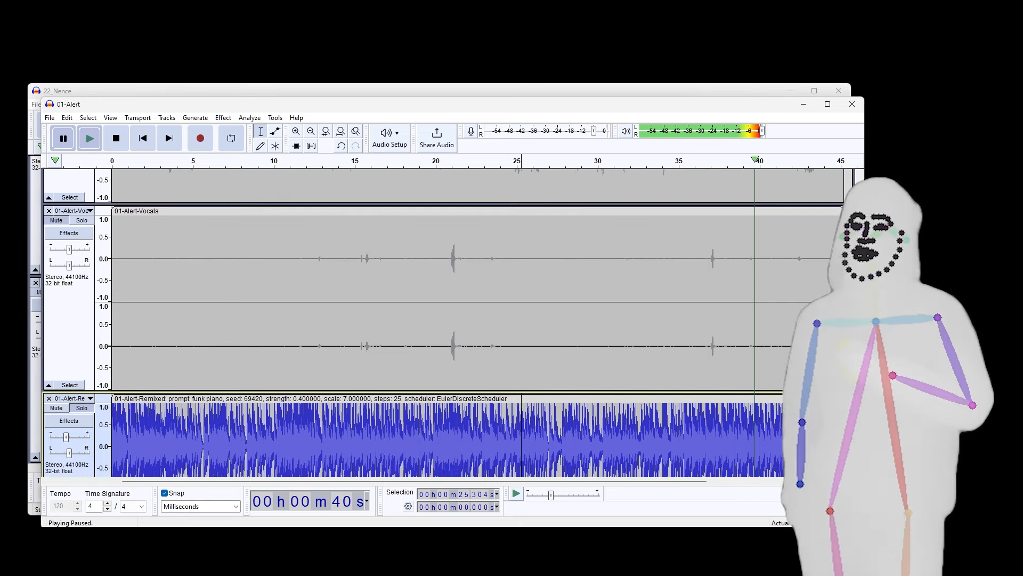
scroll(865, 219, up, 6)
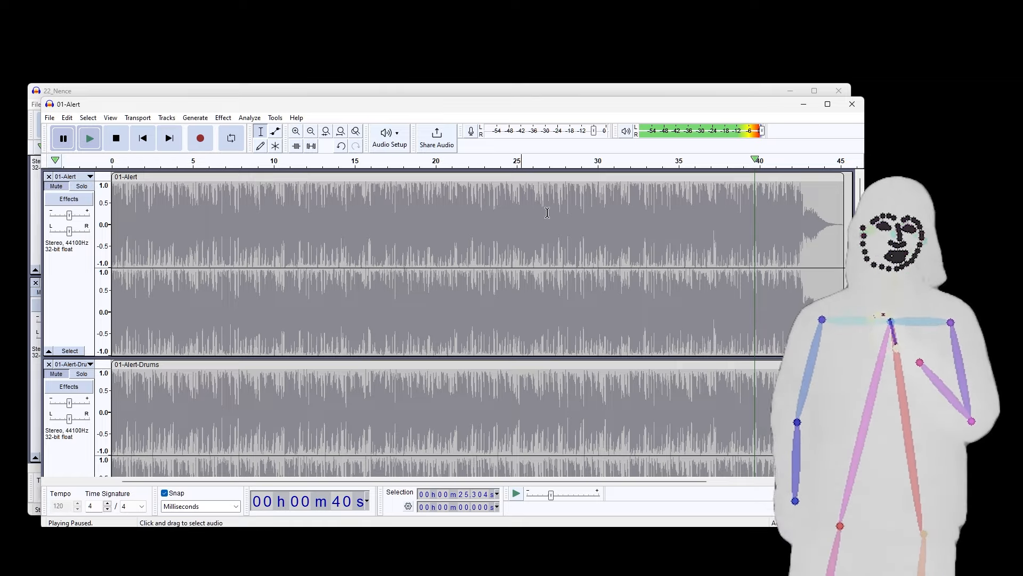
scroll(69, 319, down, 3)
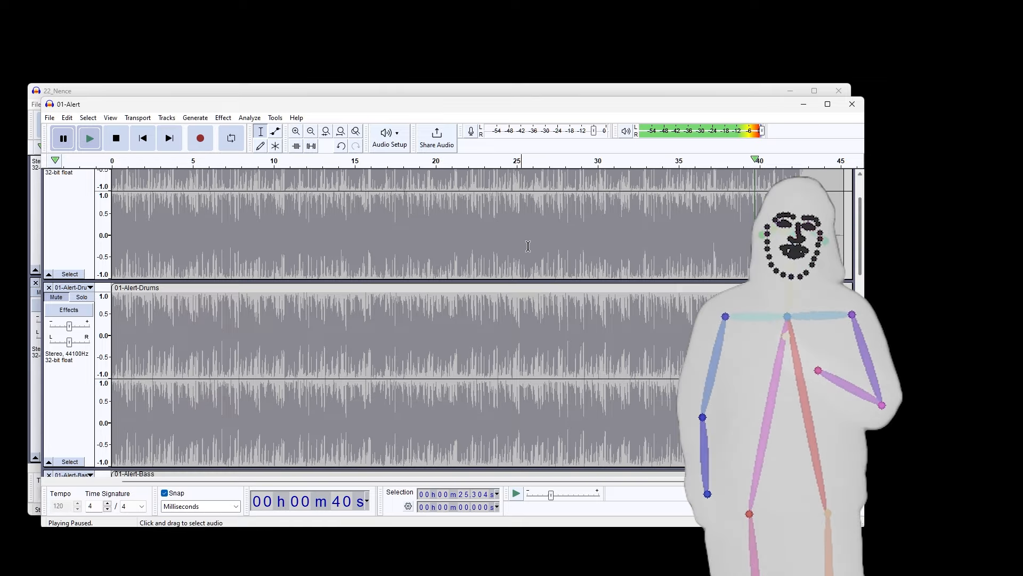
click(63, 319)
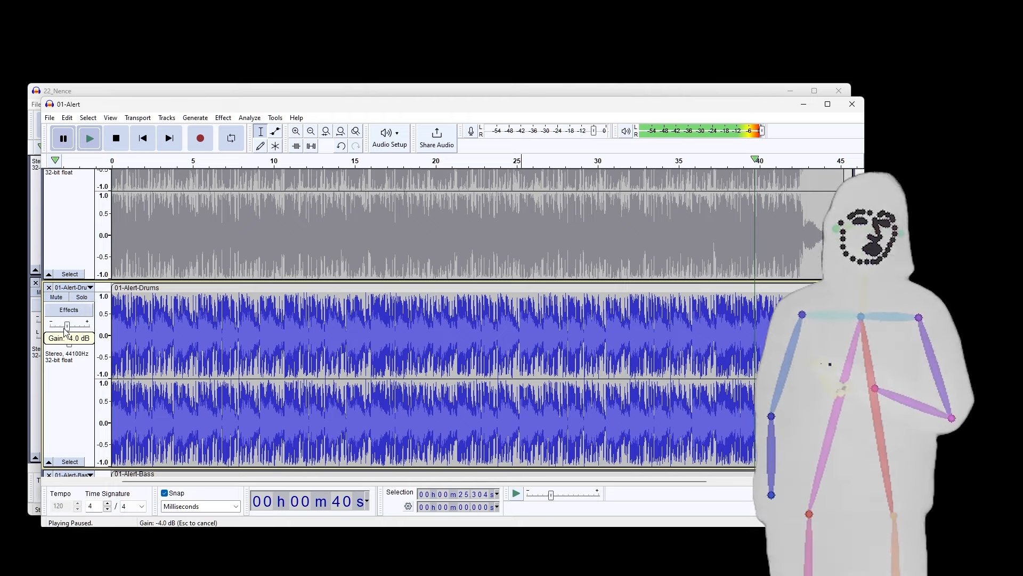
drag(66, 330, 67, 331)
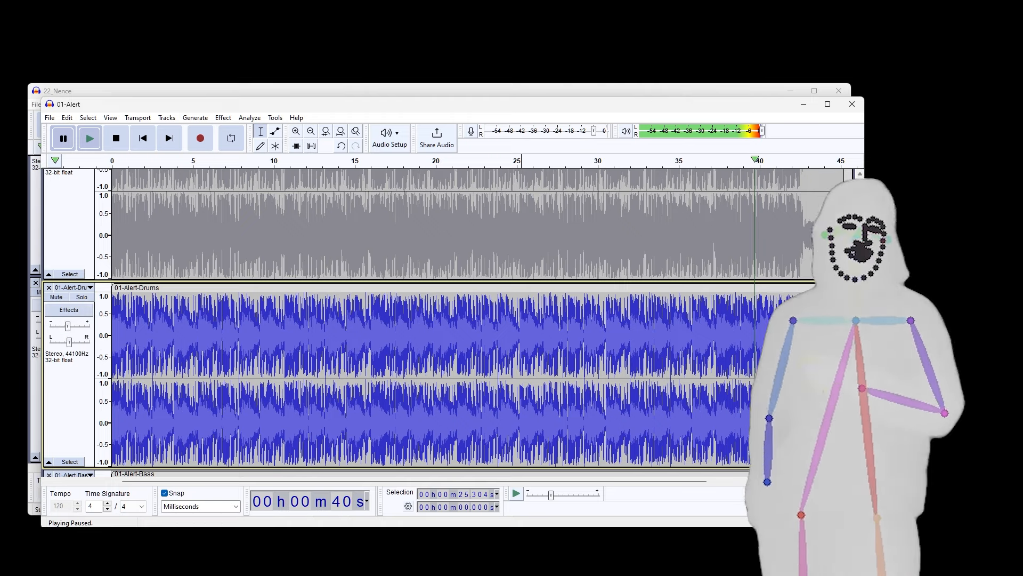
scroll(427, 319, down, 6)
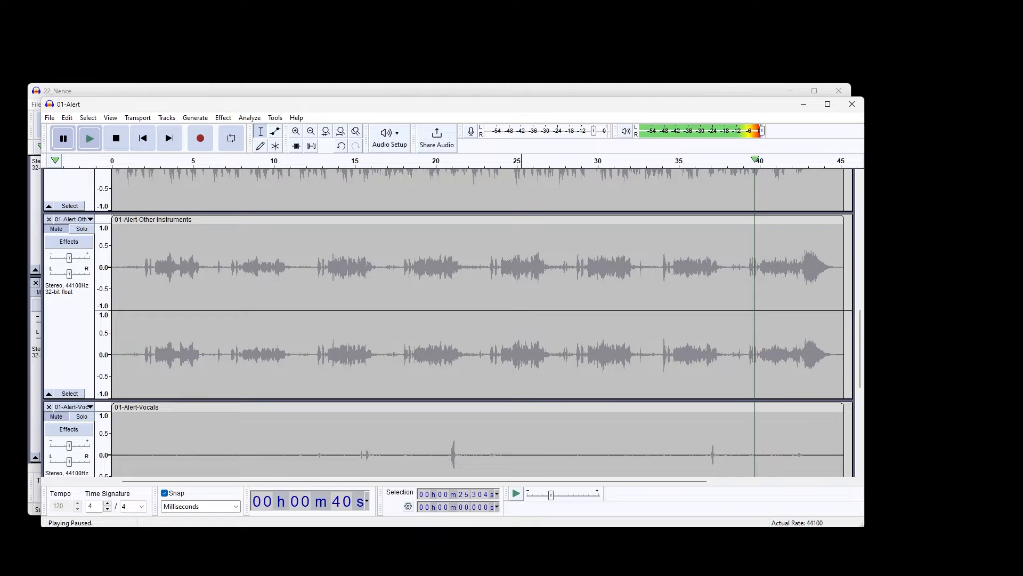
click(91, 146)
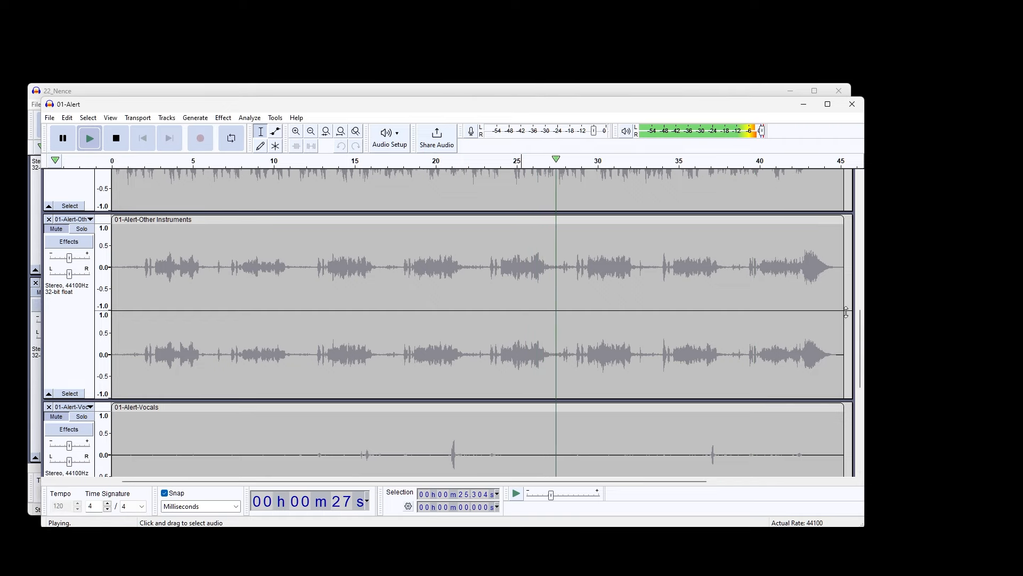
Look through the 01-Alert tracks from the drums, bass, other instruments and vocals stems down to the remixed track
drag(858, 325, 875, 242)
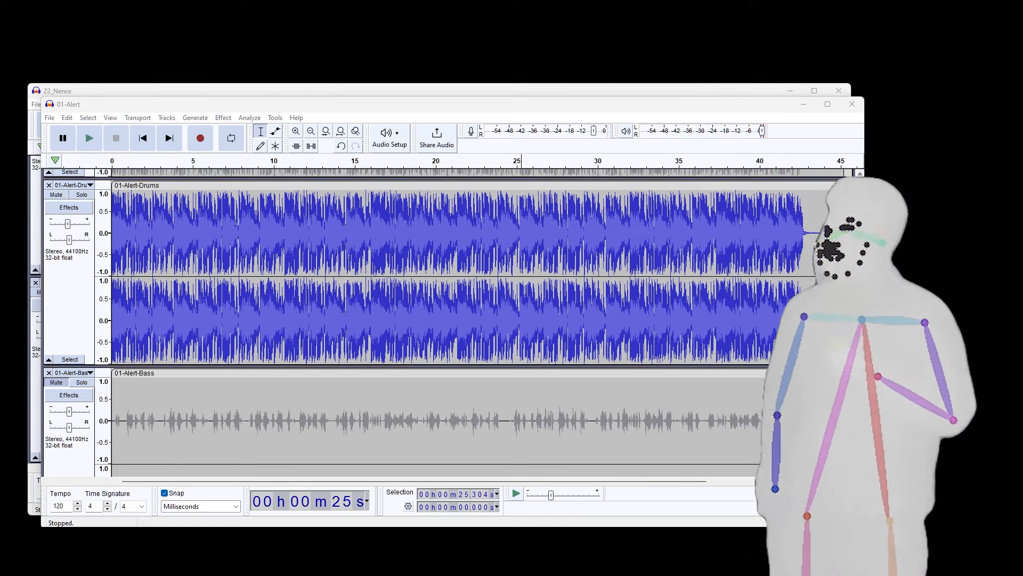
scroll(426, 320, up, 3)
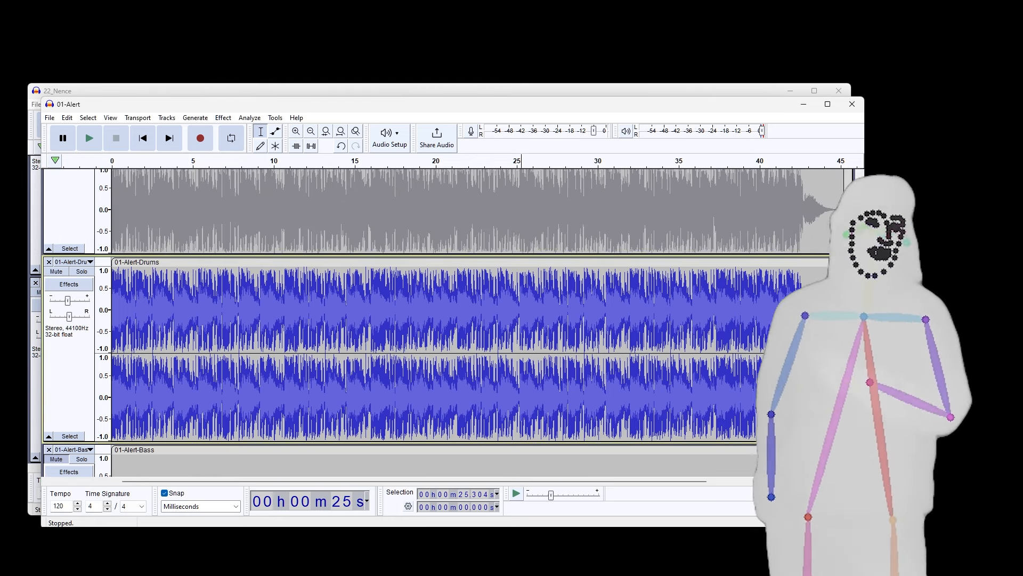
scroll(426, 320, up, 1)
scroll(427, 320, down, 4)
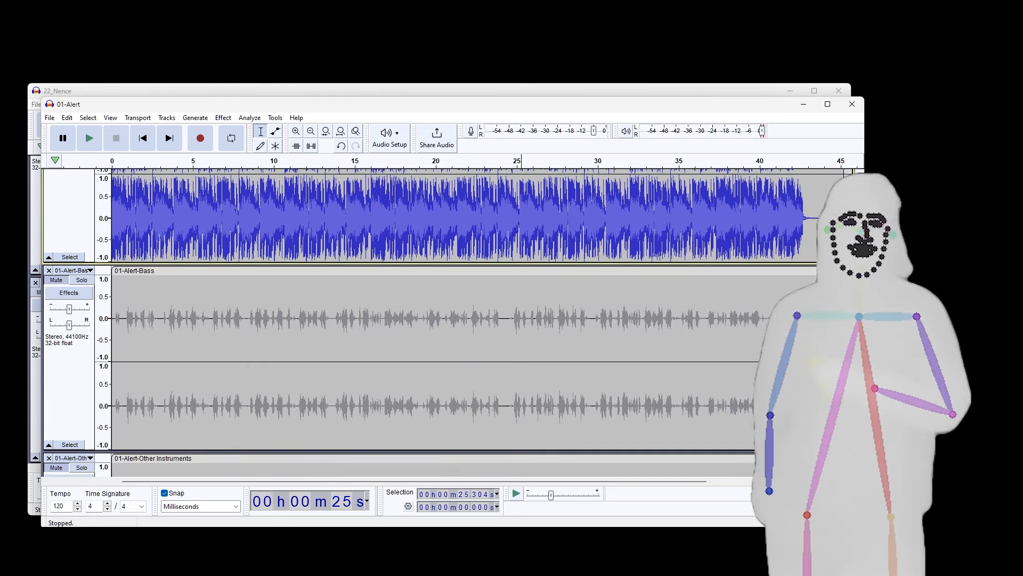
scroll(427, 319, down, 4)
scroll(427, 319, up, 2)
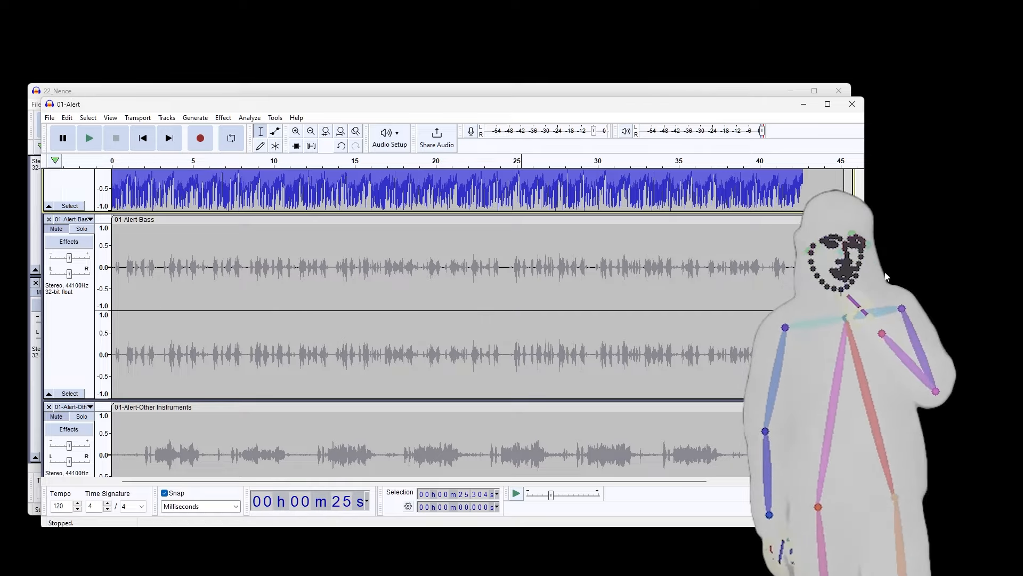
scroll(426, 320, down, 3)
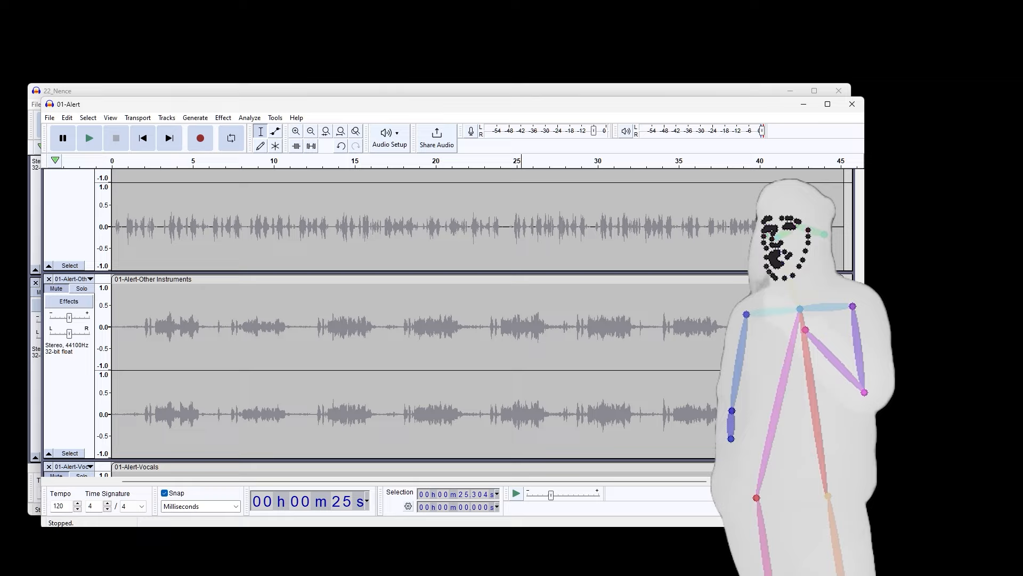
scroll(373, 320, down, 2)
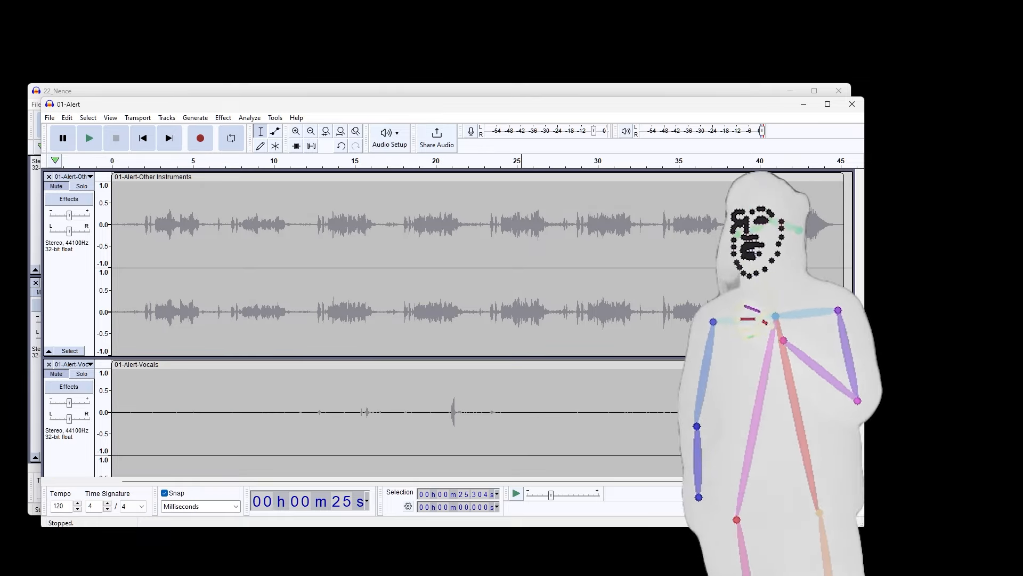
scroll(426, 319, down, 5)
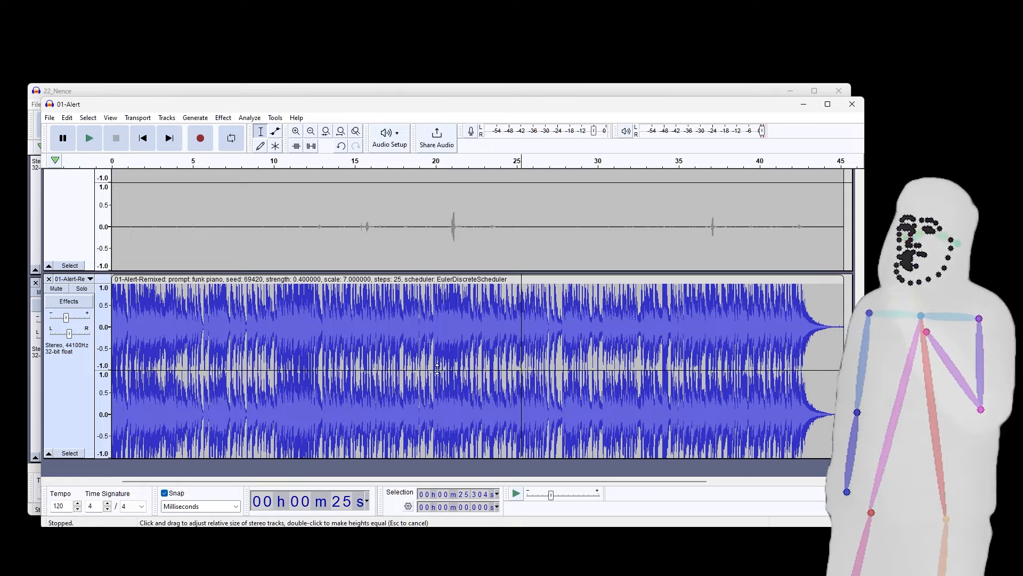
Switch to the 22_Nence project, solo its "hard house violin" remixed track and listen to roughly the first 37 seconds
click(804, 106)
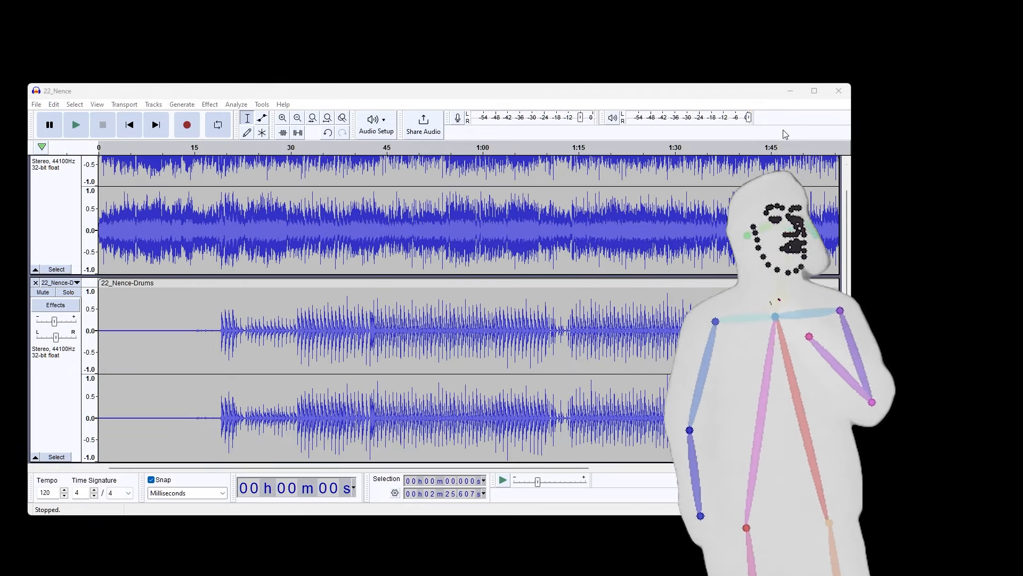
drag(844, 265, 846, 214)
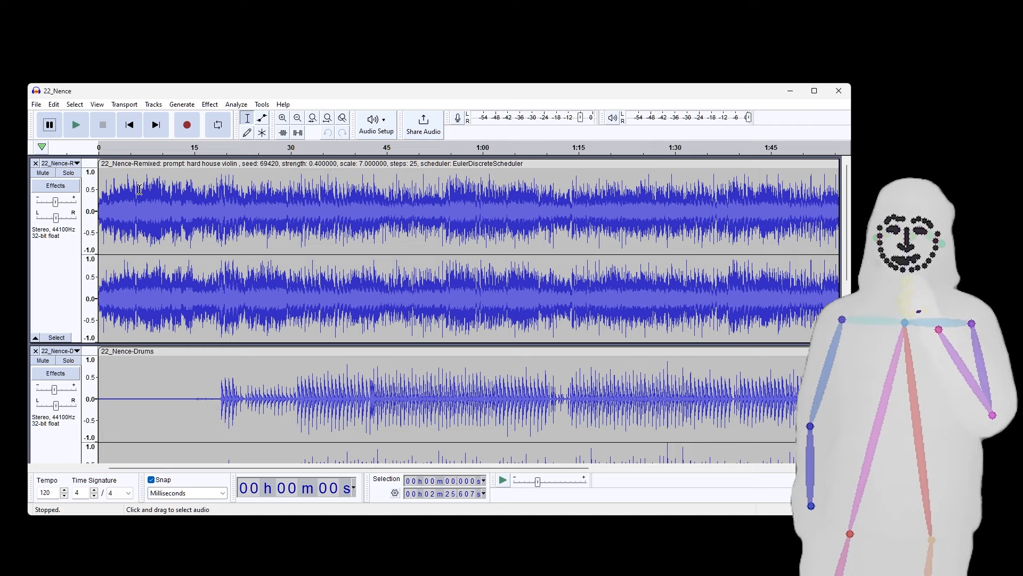
click(68, 174)
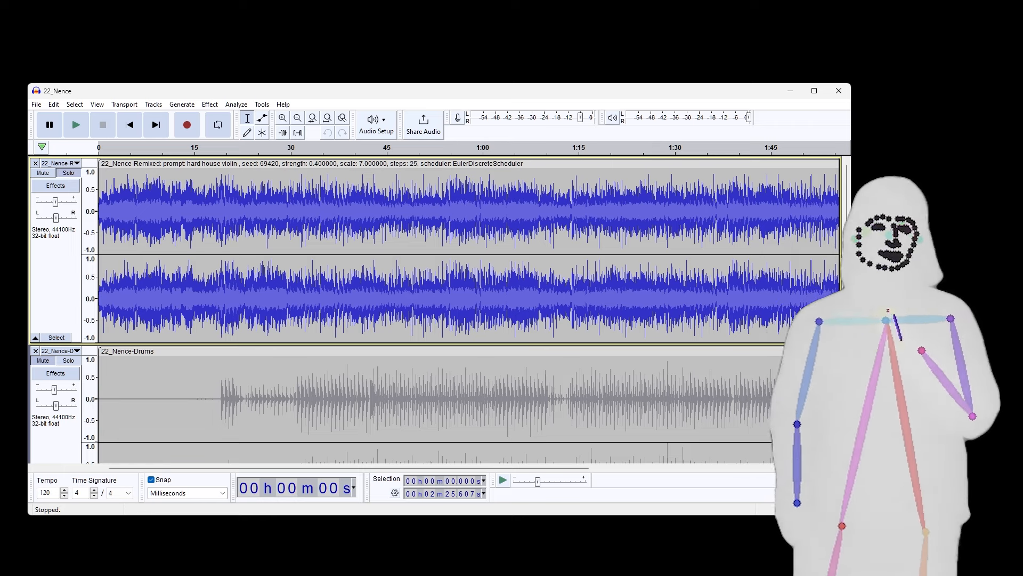
key(alt+Tab)
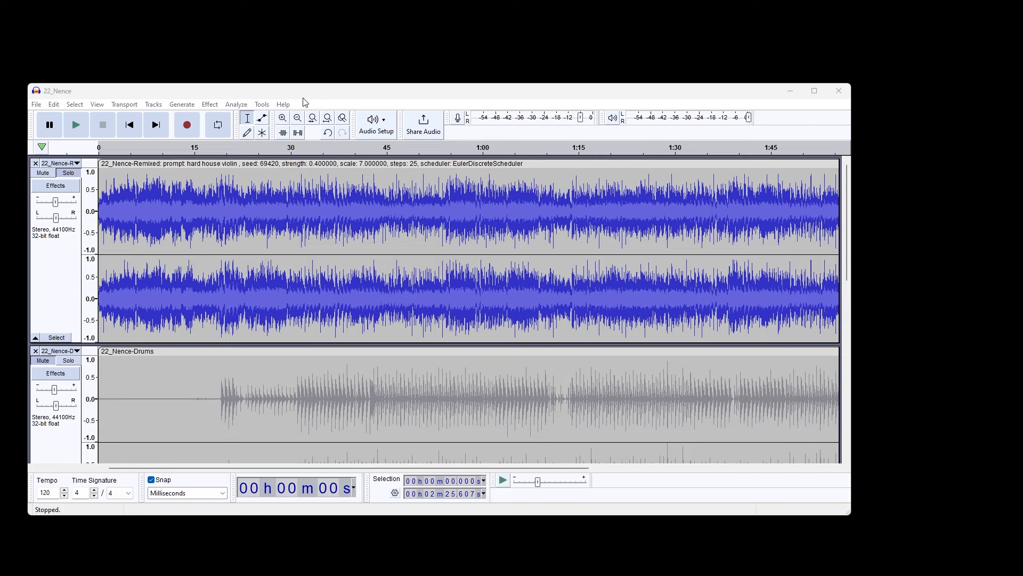
click(77, 129)
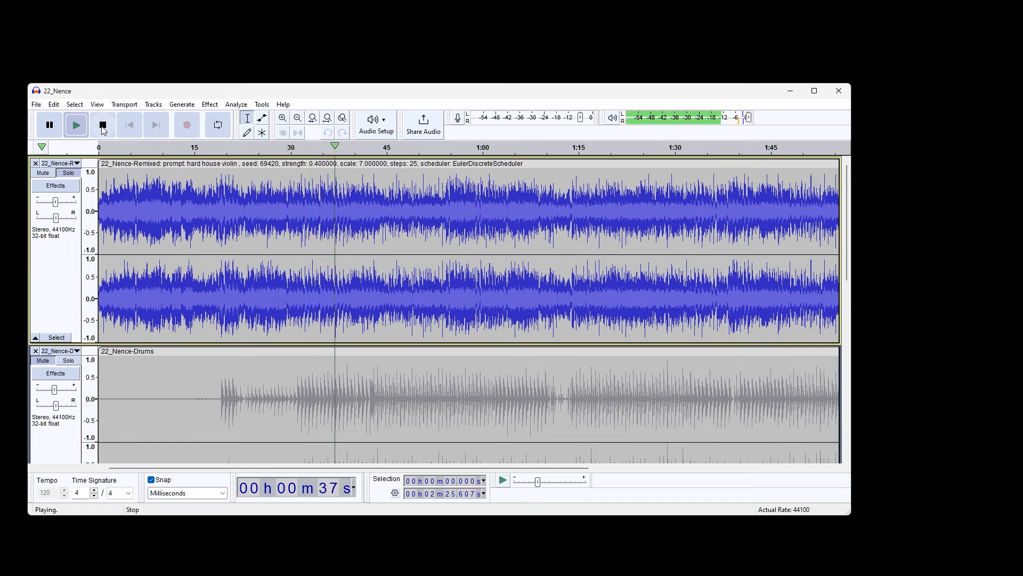
click(104, 127)
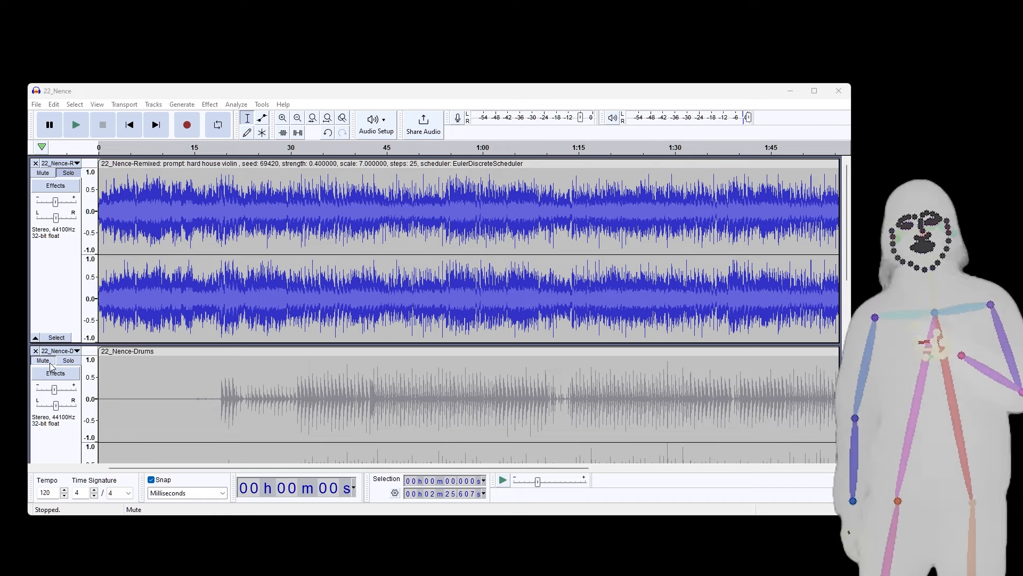
Turn off solo on the 22_Nence remixed track so the drums and other instruments stems are included in playback
click(65, 175)
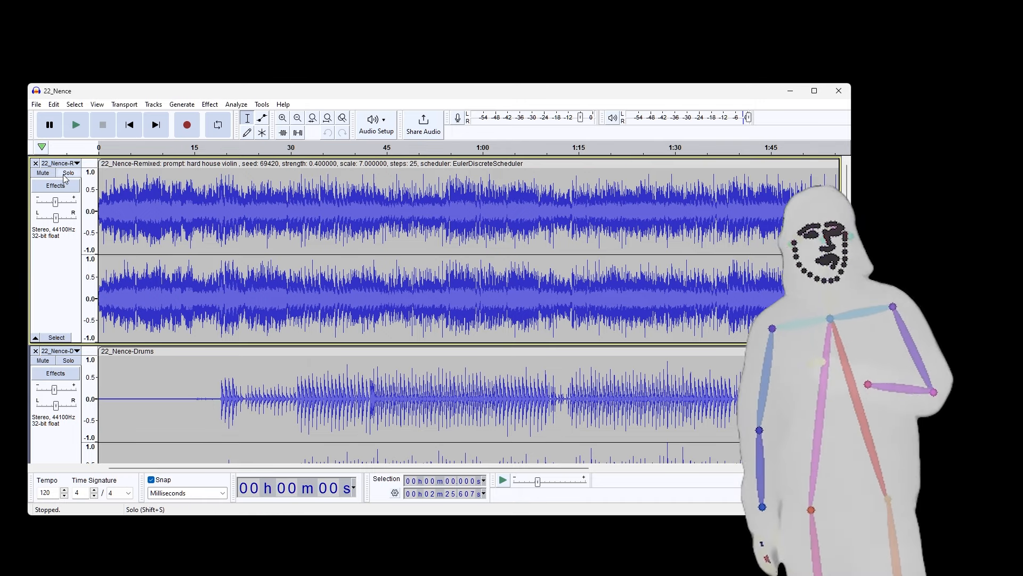
scroll(70, 320, down, 5)
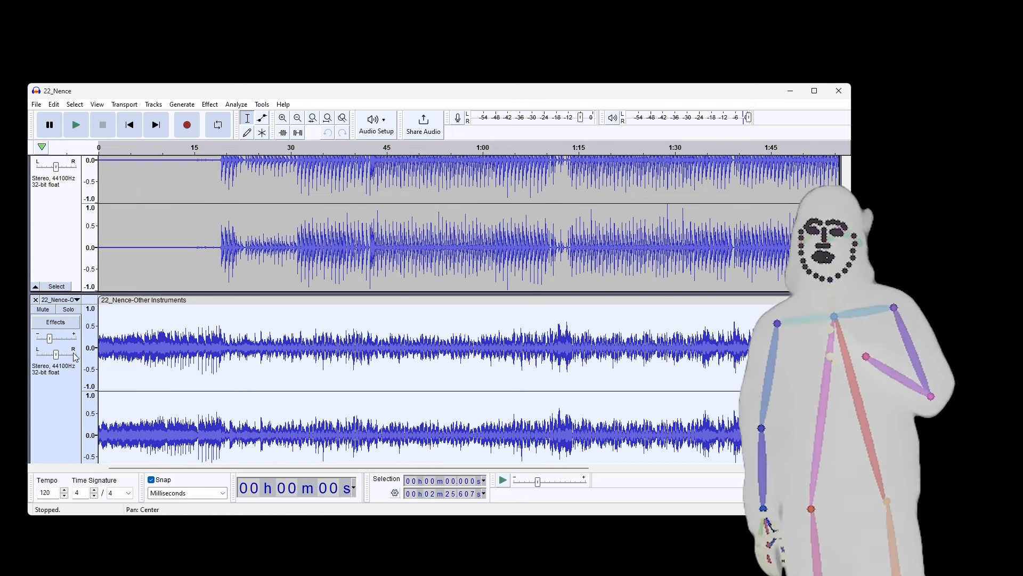
Look over the 22_Nence other instruments and vocals stems, and play the remix with the stems for roughly the first 34 seconds
scroll(228, 320, down, 1)
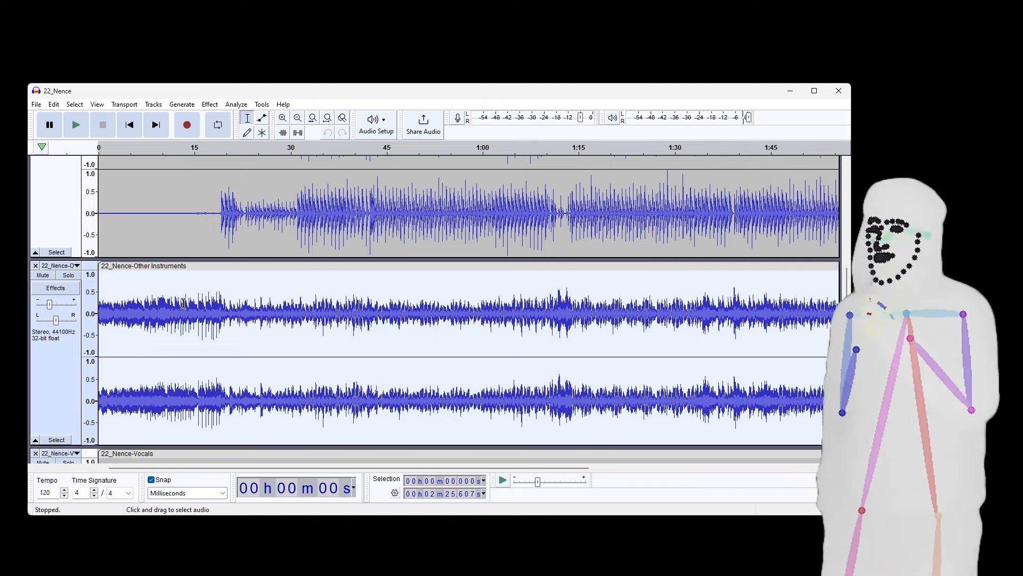
scroll(183, 303, down, 5)
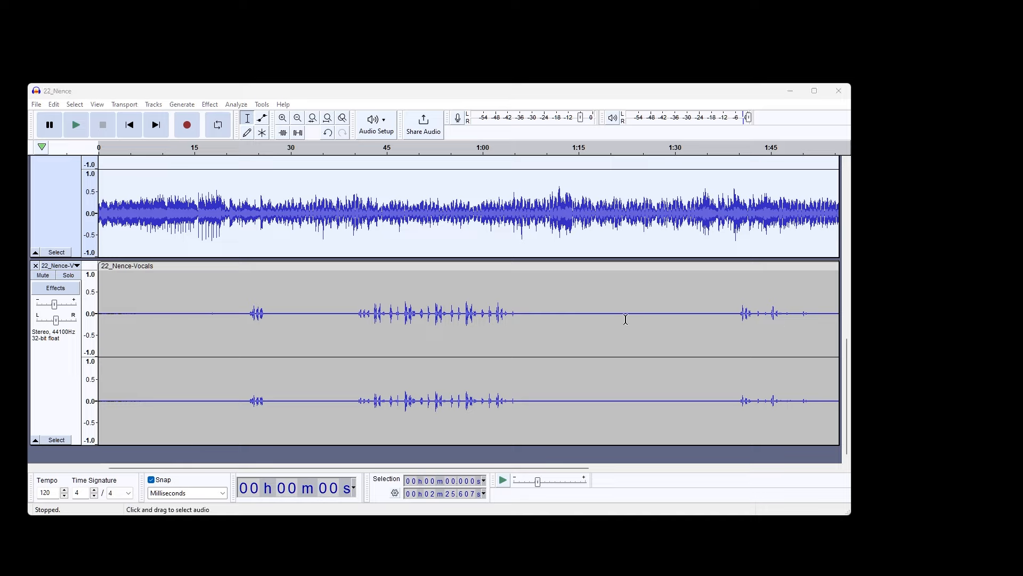
click(77, 125)
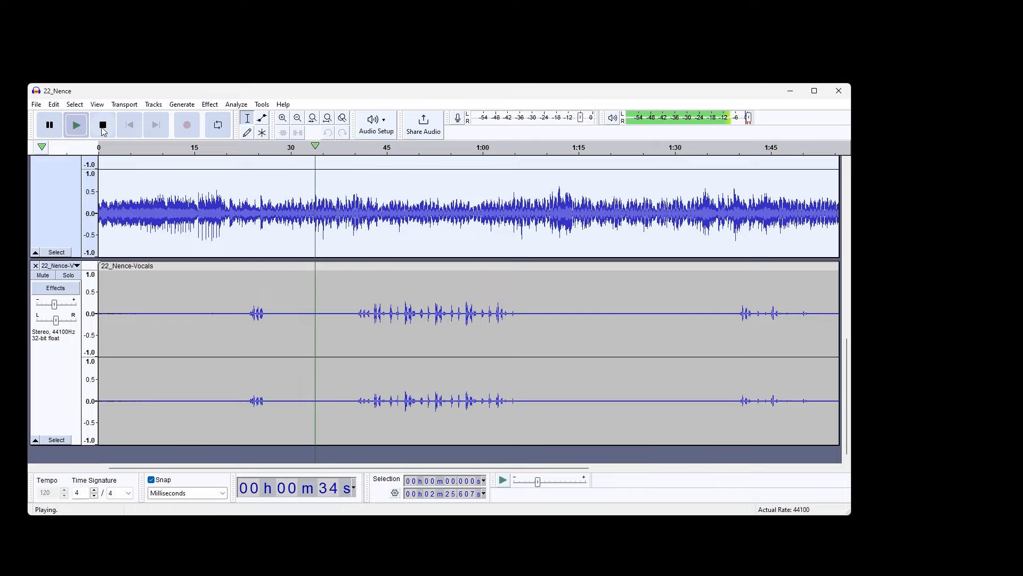
click(103, 127)
Switch to the browser and view the most recent track on the SoundCloud profile
key(alt+Tab)
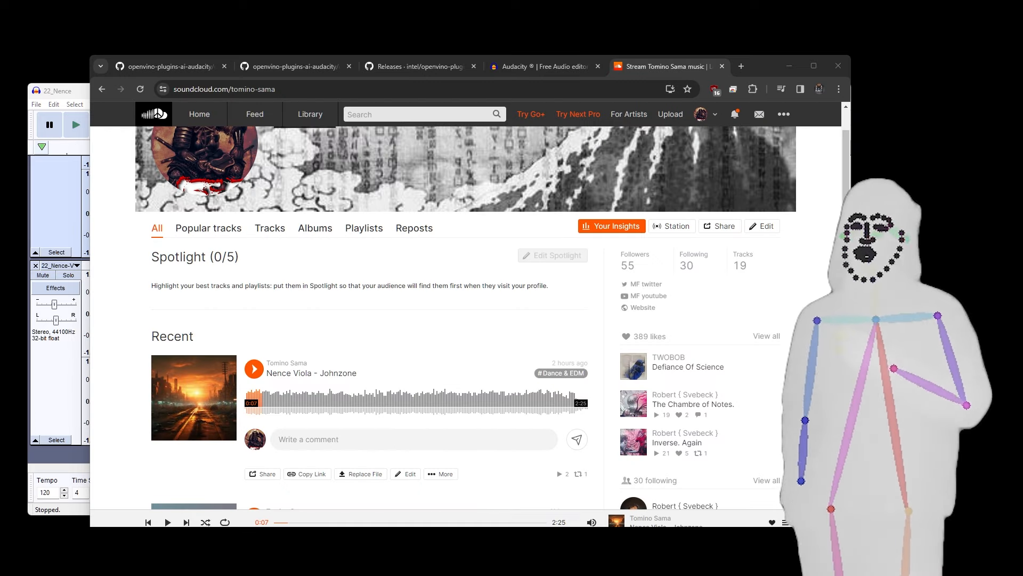
click(183, 380)
click(163, 159)
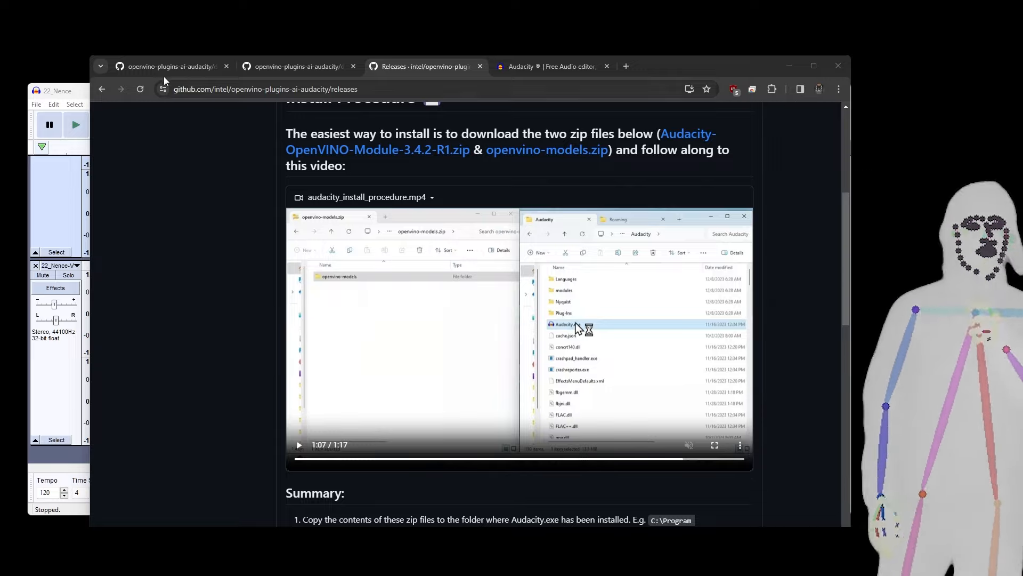
Switch back to Audacity and examine the Export Audio options for the 22_Nence project, closing them without exporting
click(80, 91)
click(37, 105)
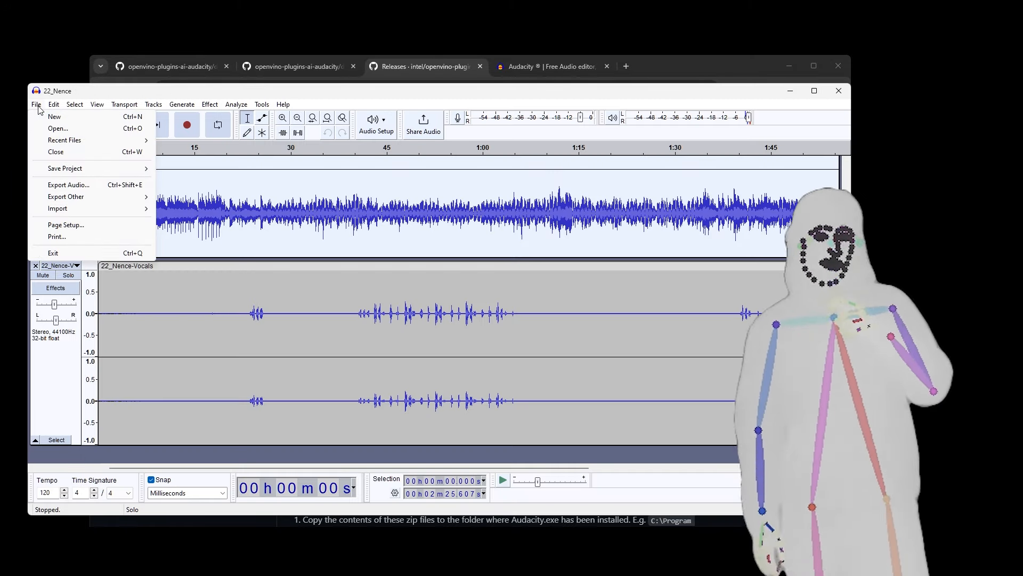
click(58, 185)
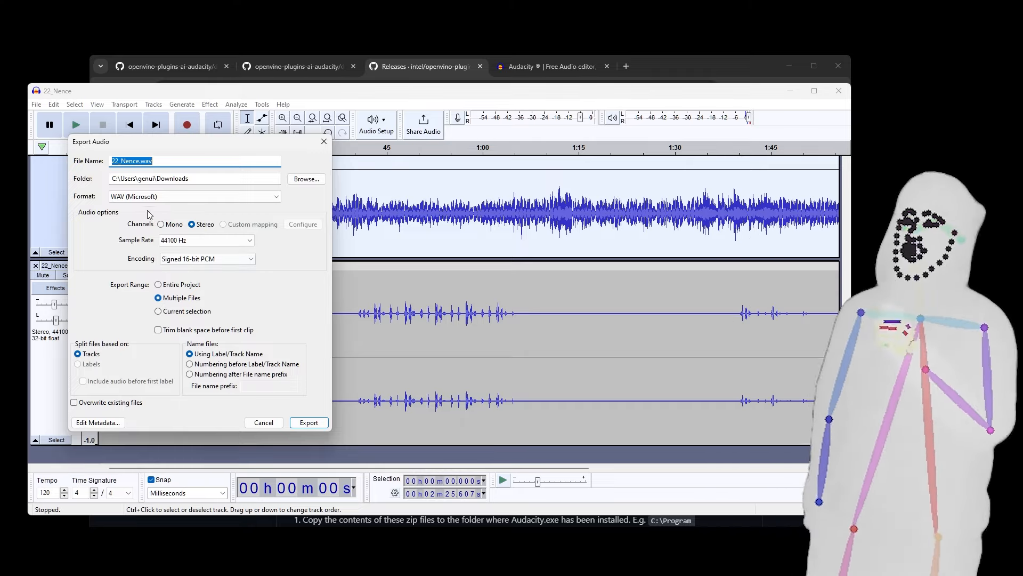
click(264, 422)
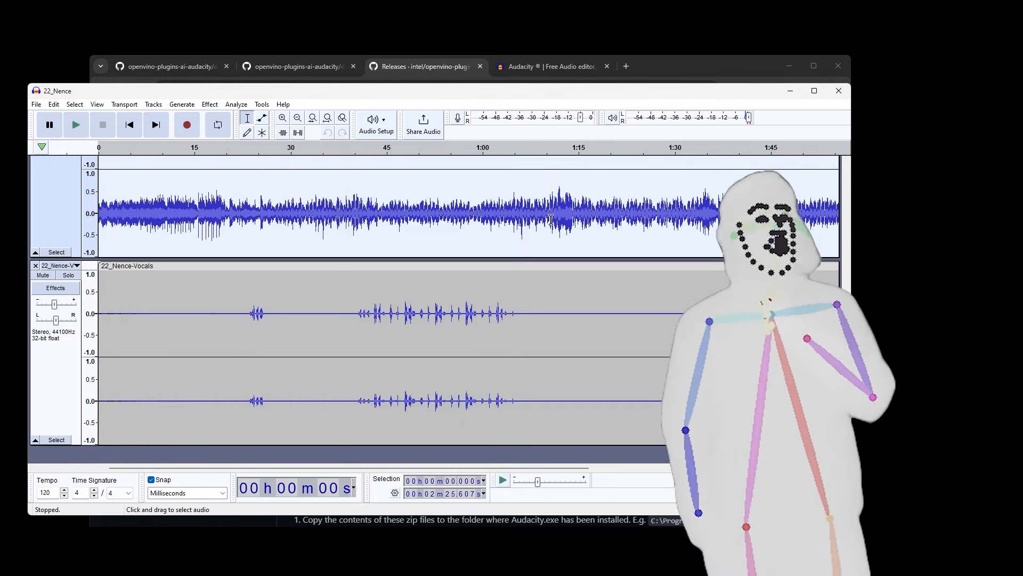
View the 22_Nence remixed track, check the Audacity website and plugin releases page in the browser, and return to Audacity
drag(847, 352, 846, 177)
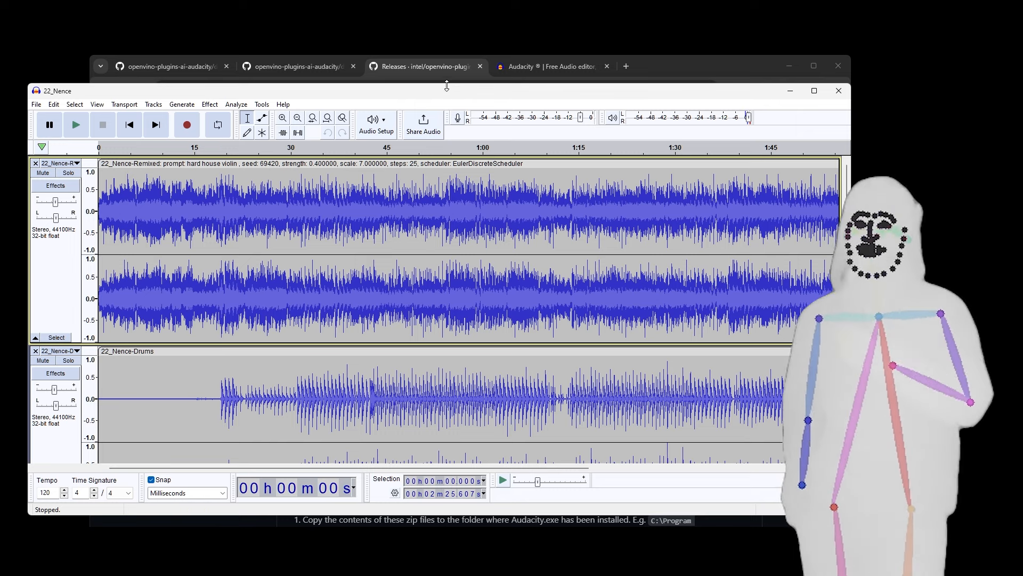
click(539, 66)
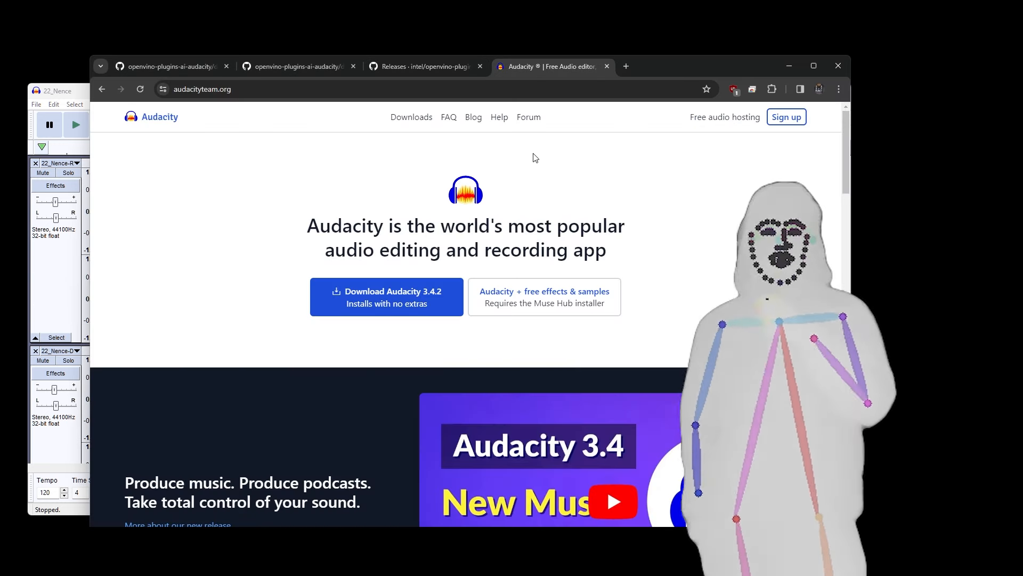
click(423, 69)
click(70, 97)
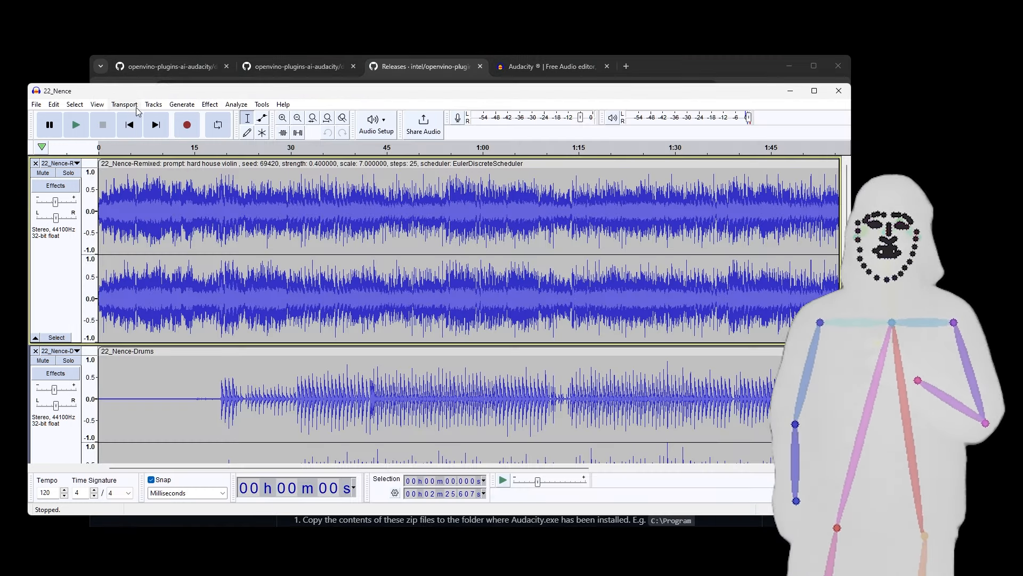
Open the OpenVINO Music Generation generator and set its mode to Advanced
click(173, 106)
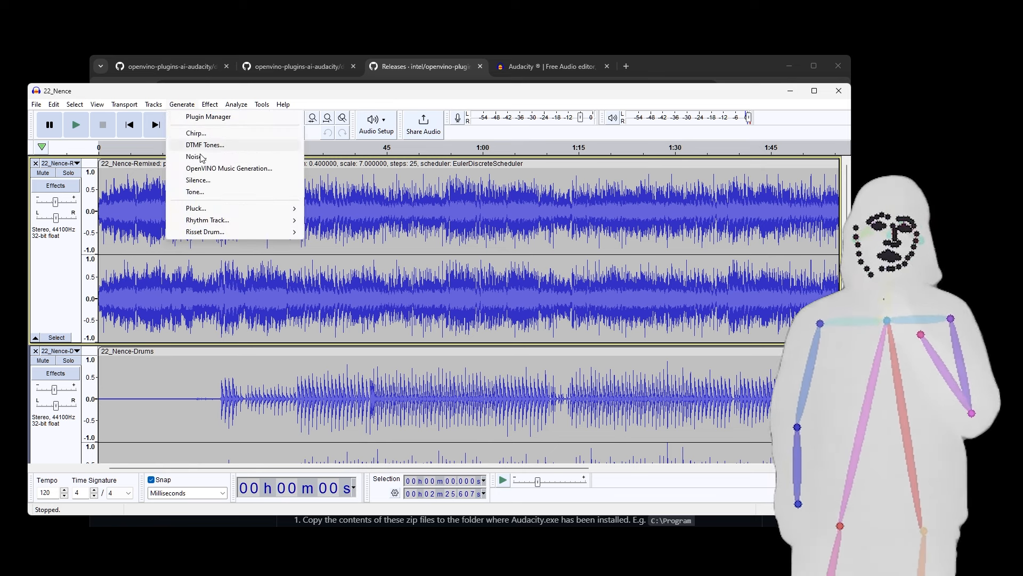
click(209, 168)
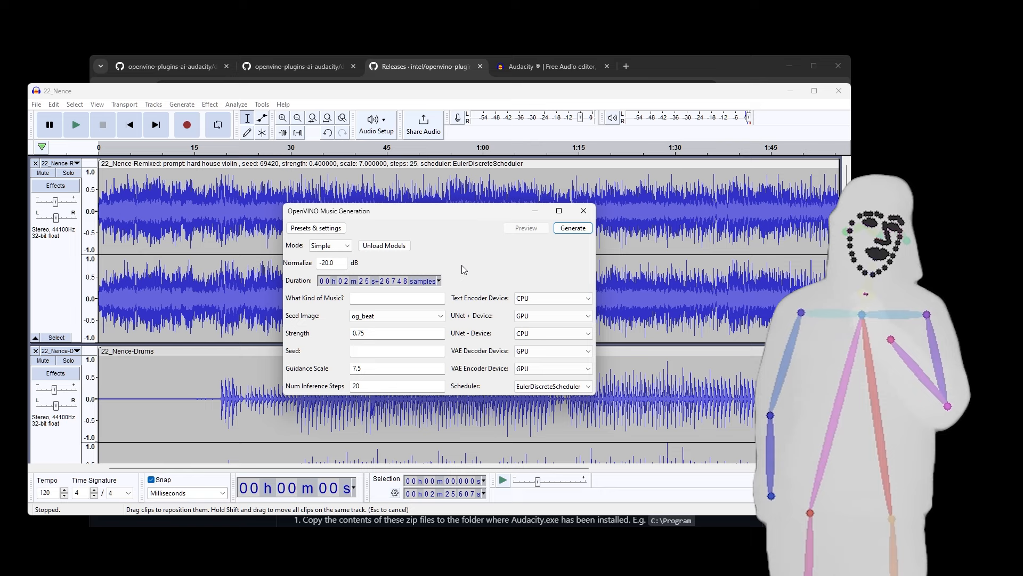
click(320, 245)
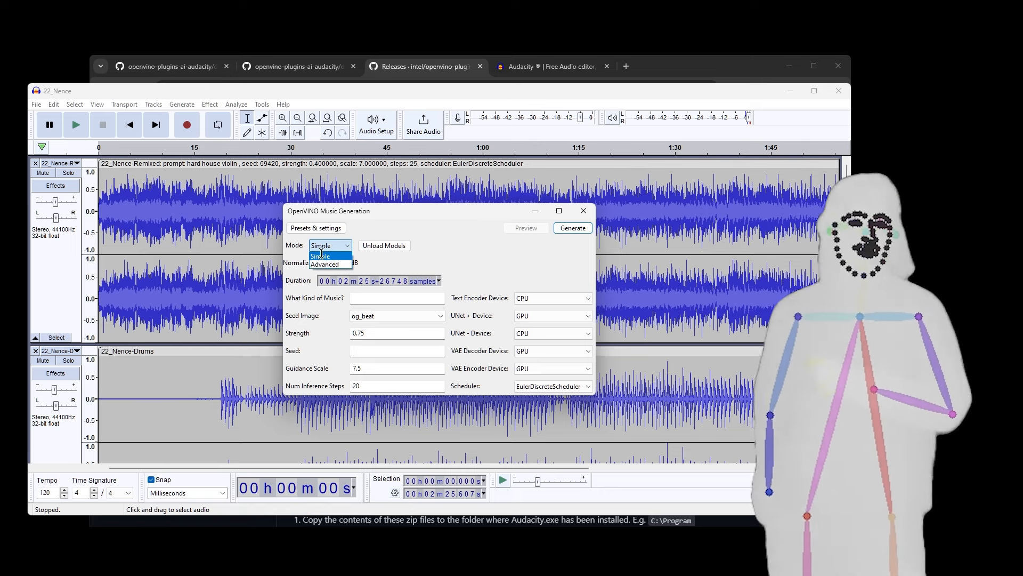
click(320, 265)
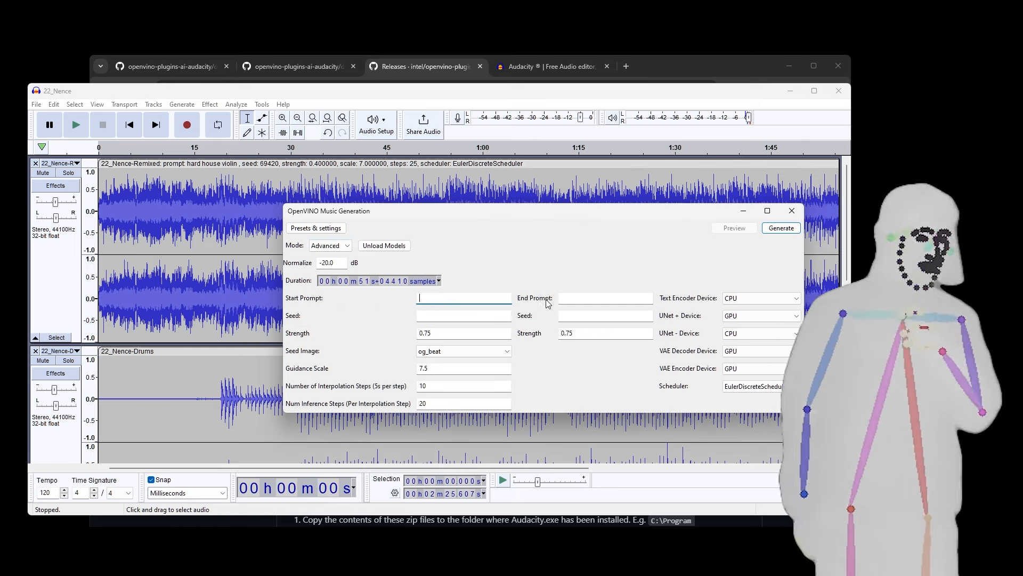
Examine the end prompt, seed, strength and seed image options of the advanced music generation settings
click(580, 298)
click(574, 315)
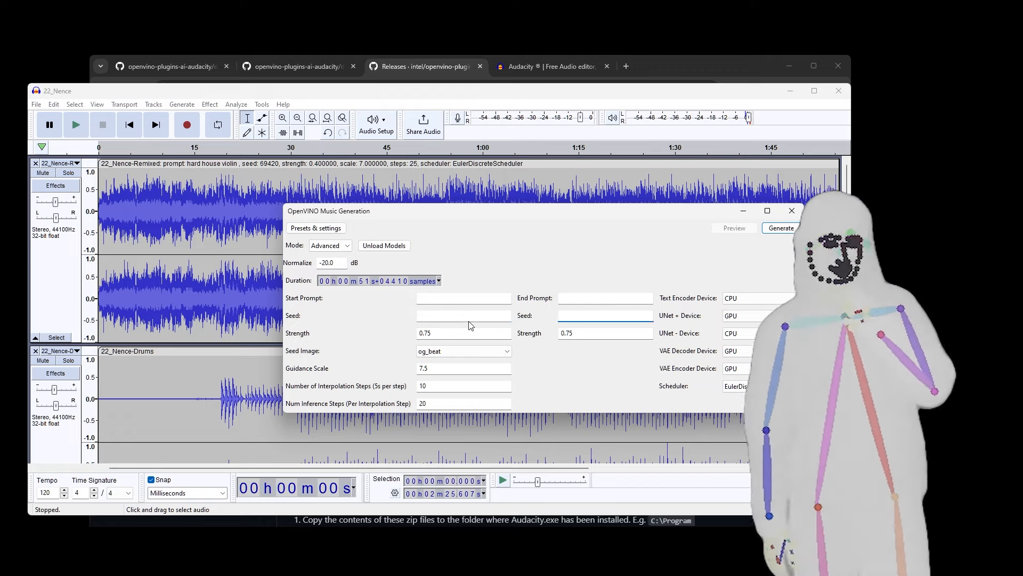
click(468, 337)
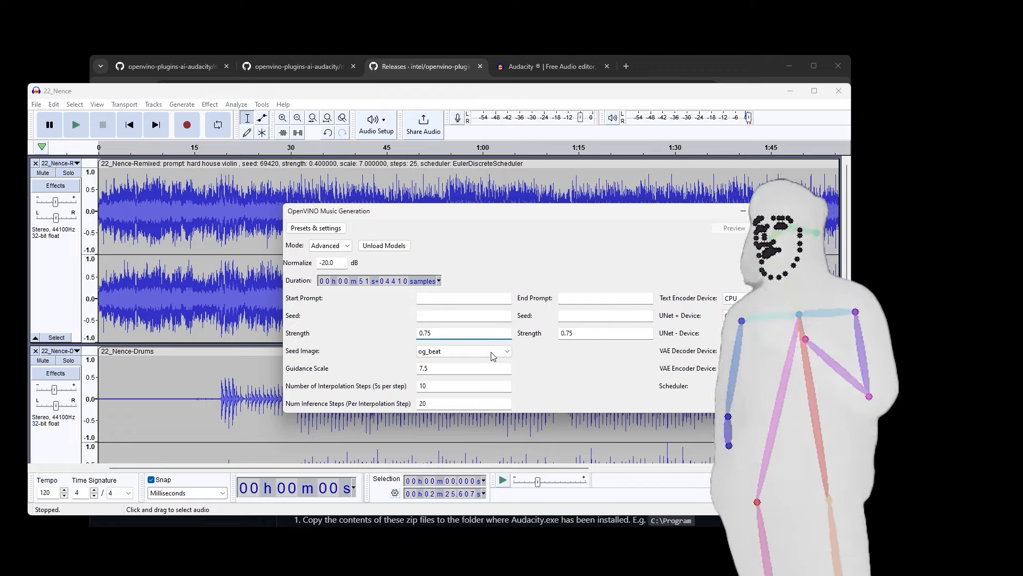
click(455, 351)
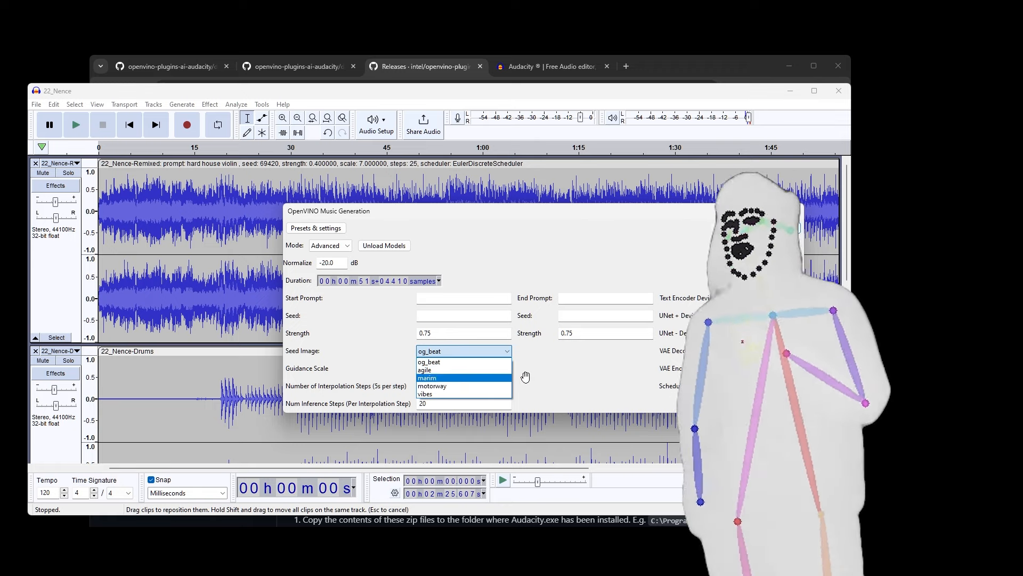
click(562, 376)
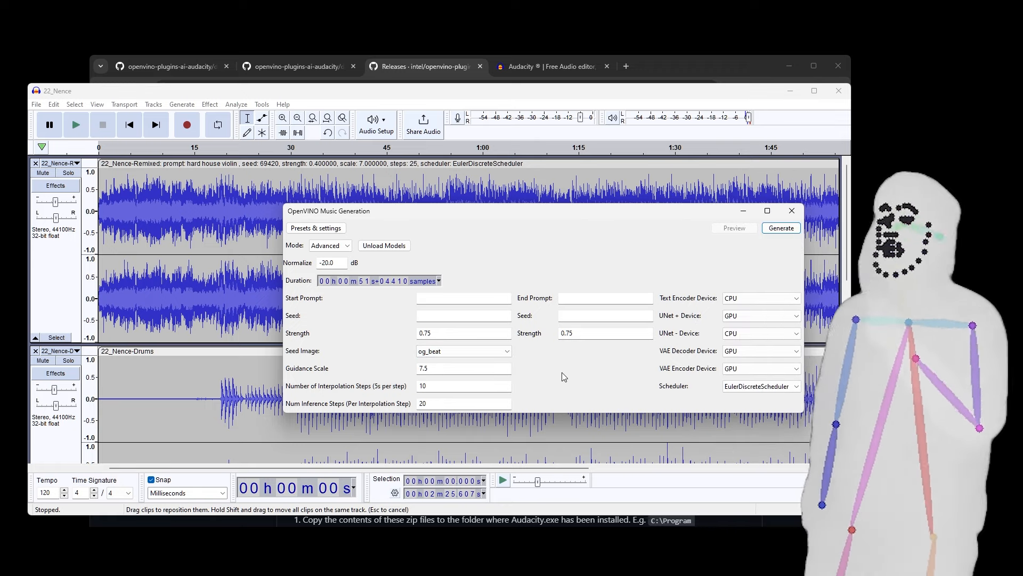